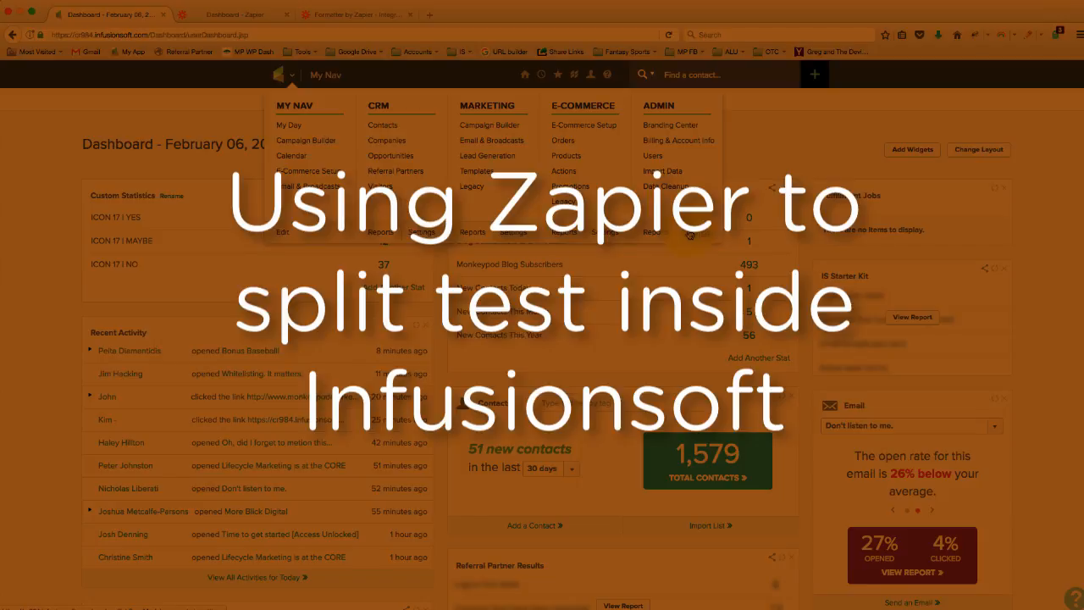
Open the custom field settings for the Contact record and start adding a new field.
left_click(689, 232)
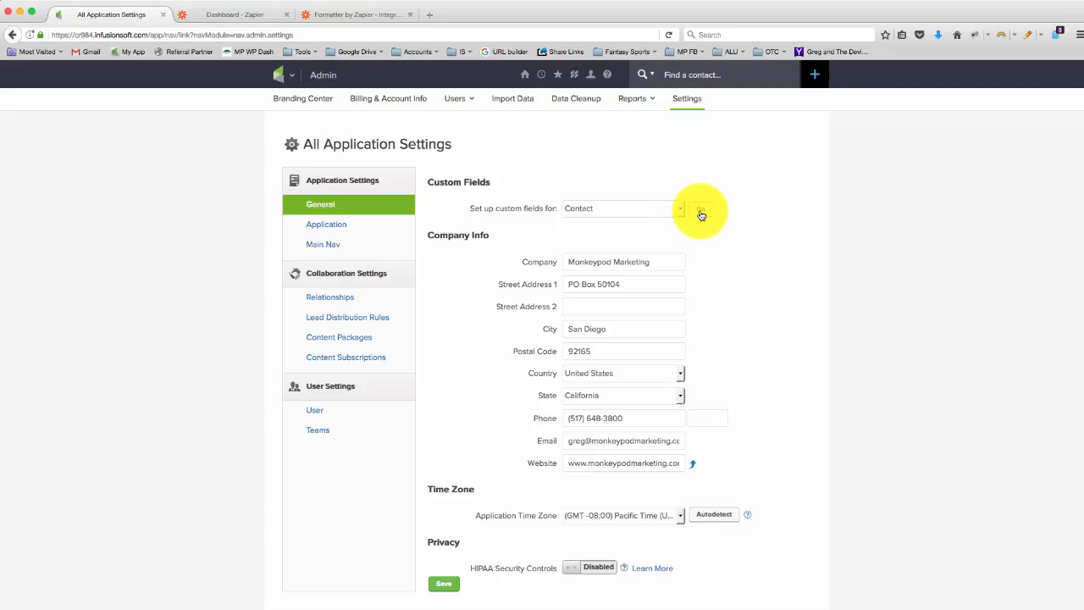
left_click(701, 213)
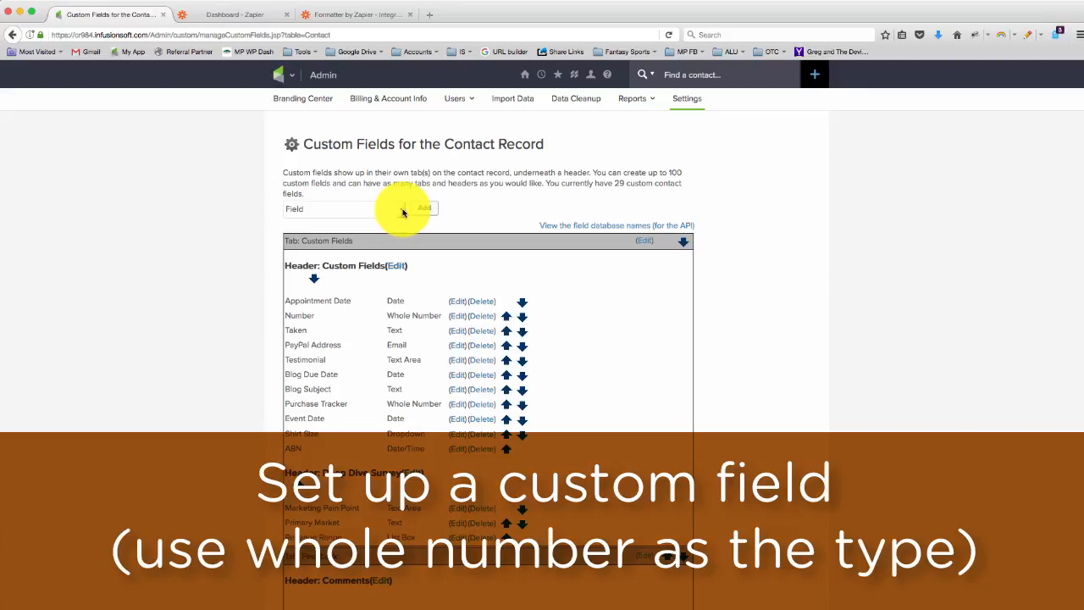
left_click(403, 212)
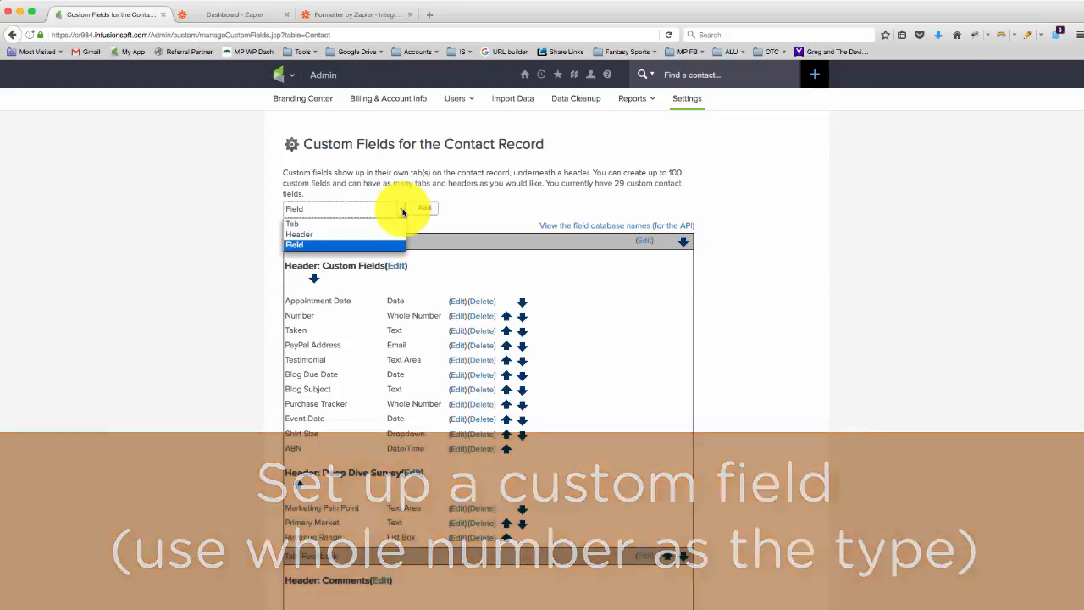
left_click(387, 246)
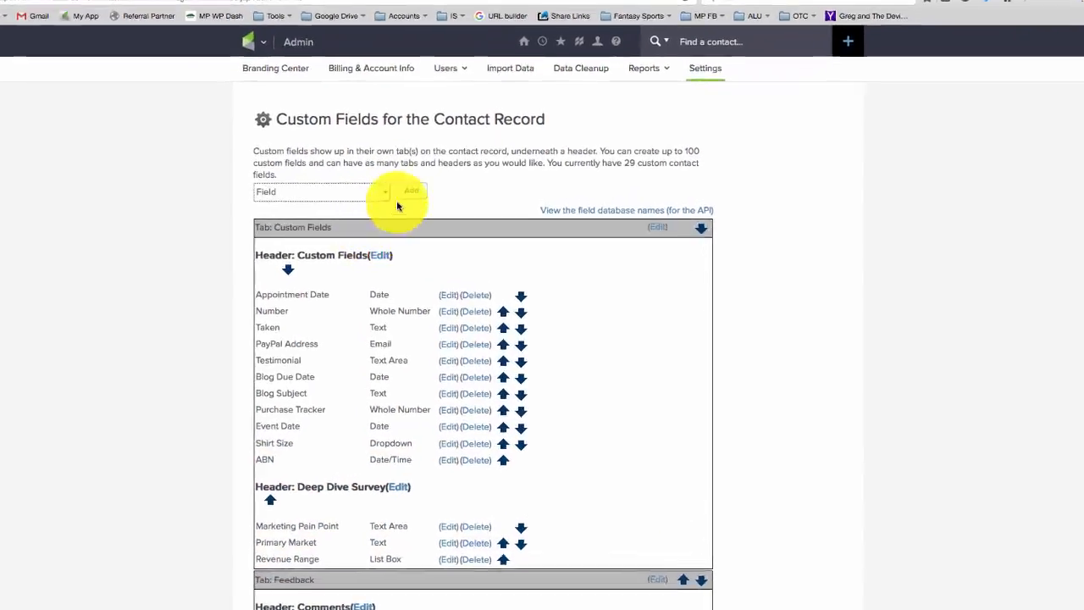
left_click(407, 193)
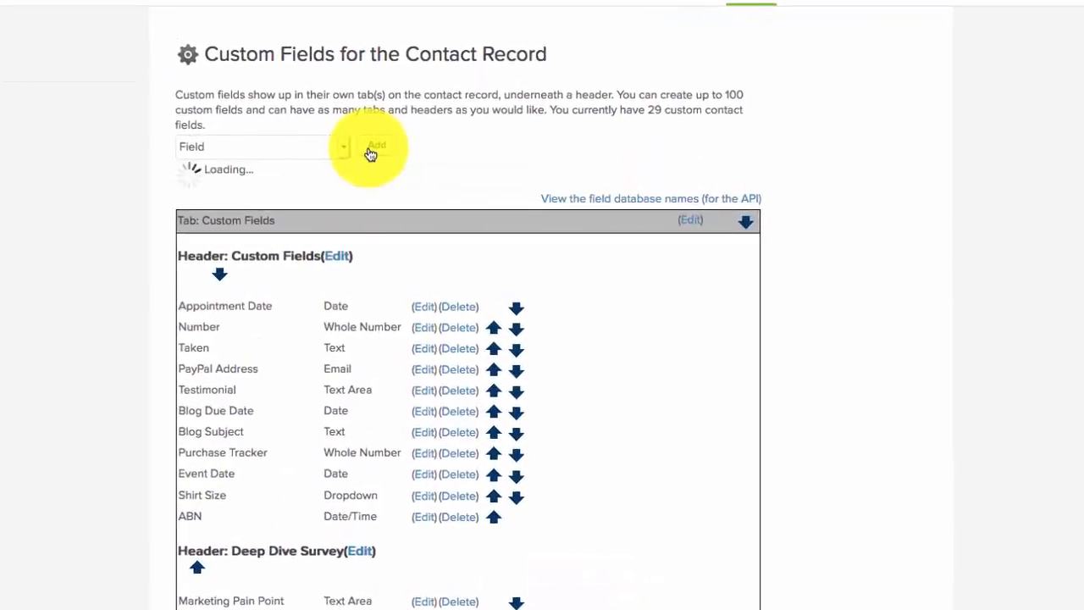
Name the new contact field Split Test and set its type to Whole Number.
left_click(373, 265)
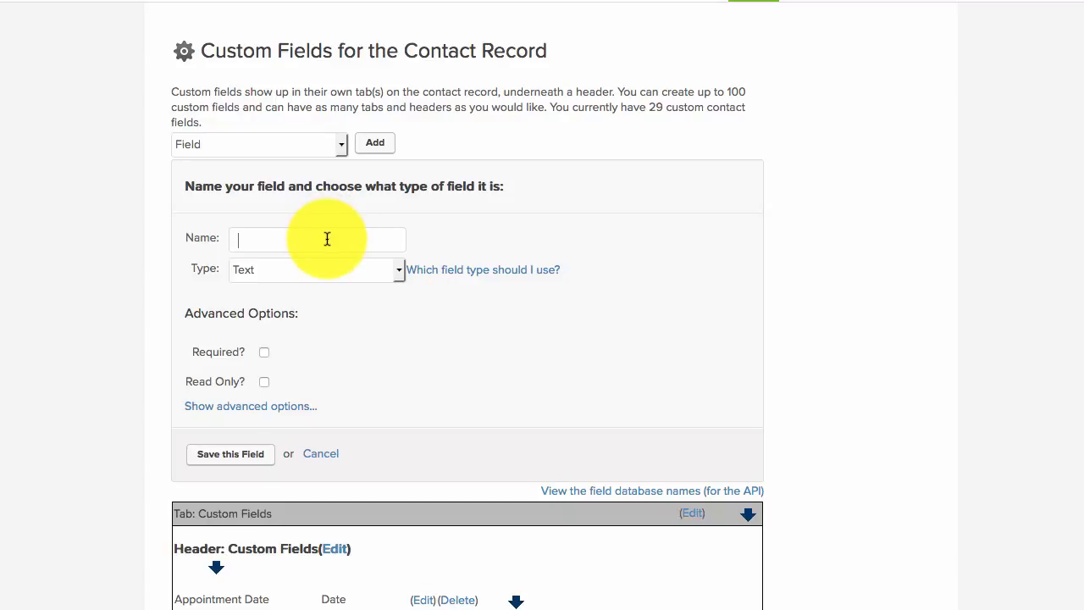
type("Spl")
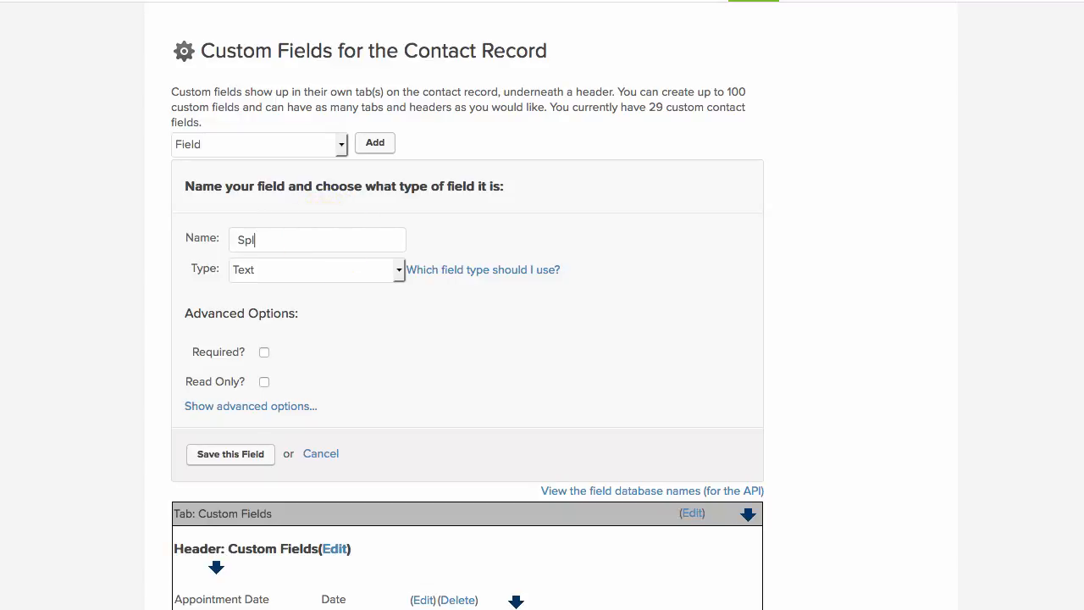
type("it Test")
left_click(337, 261)
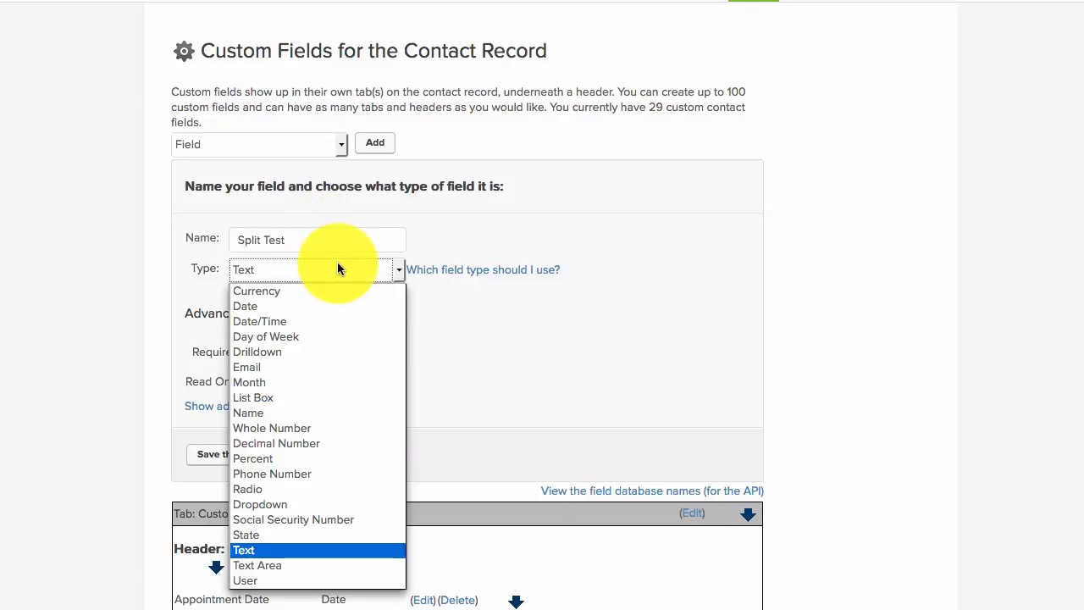
left_click(326, 422)
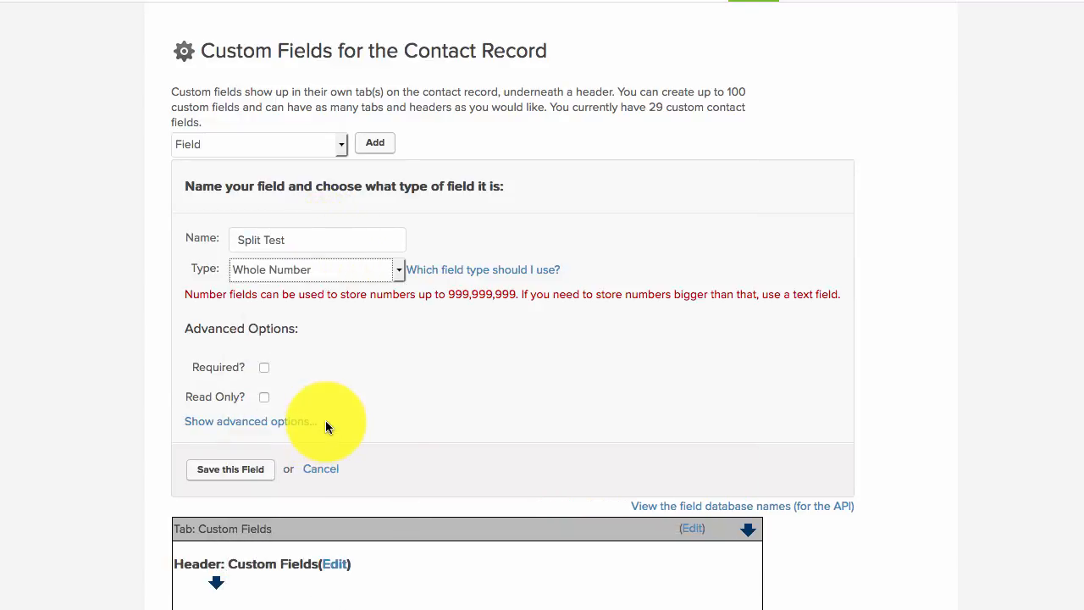
Place the Split Test field under the Custom Fields tab and Custom Fields header, and save it.
left_click(270, 426)
scroll(271, 434, "down", 1)
left_click(269, 427)
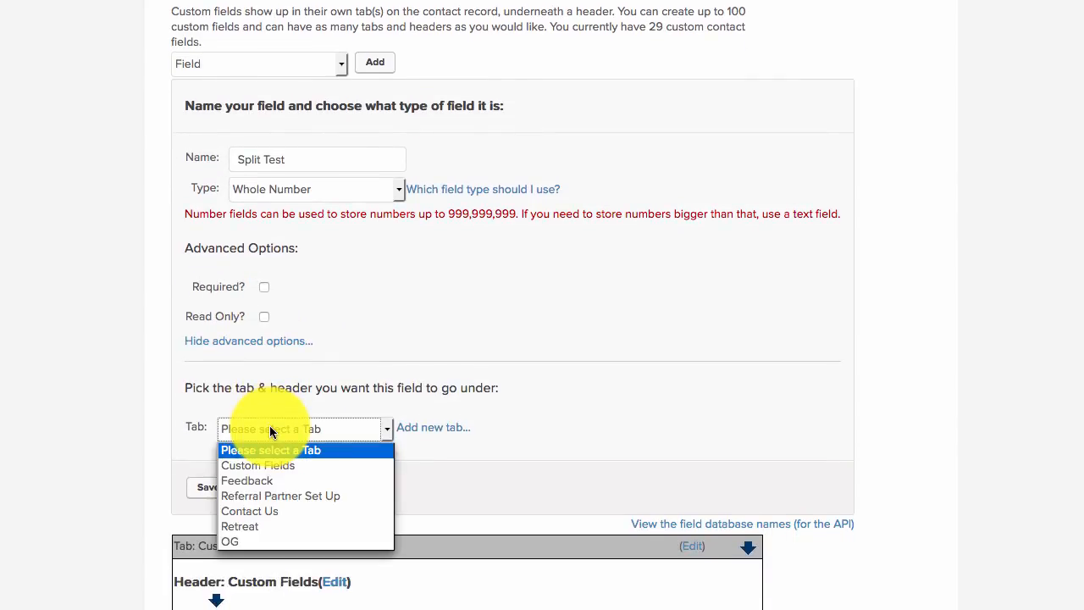
left_click(269, 463)
left_click(276, 465)
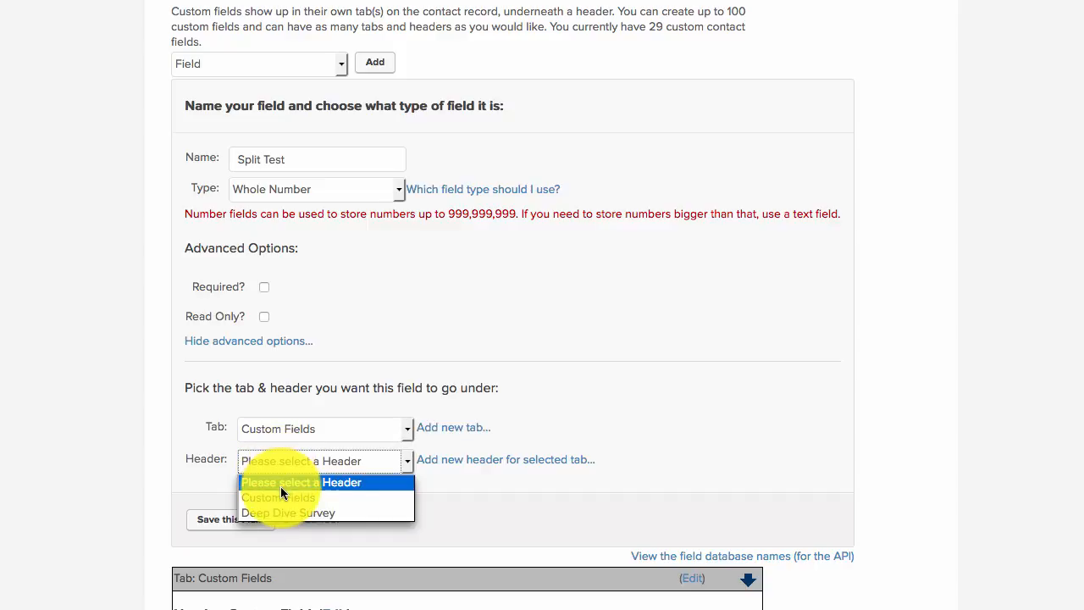
left_click(281, 497)
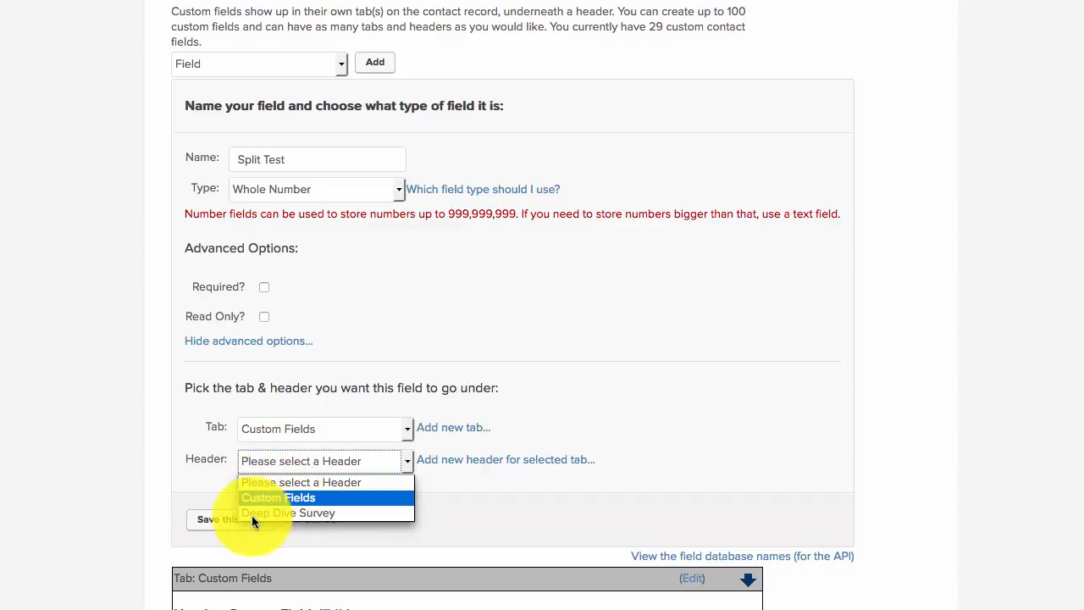
left_click(214, 519)
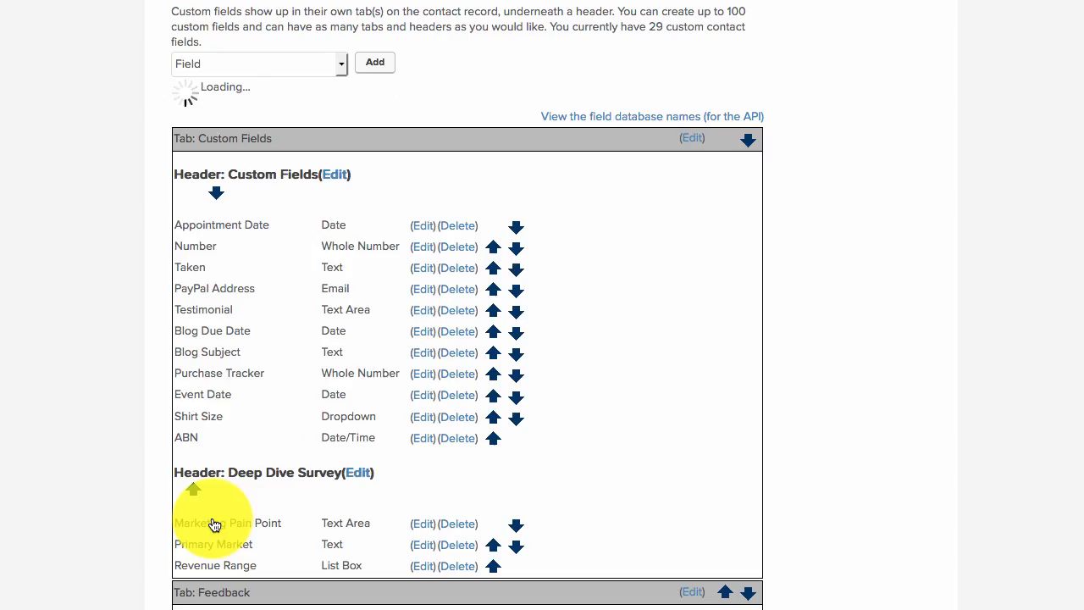
scroll(101, 469, "down", 2)
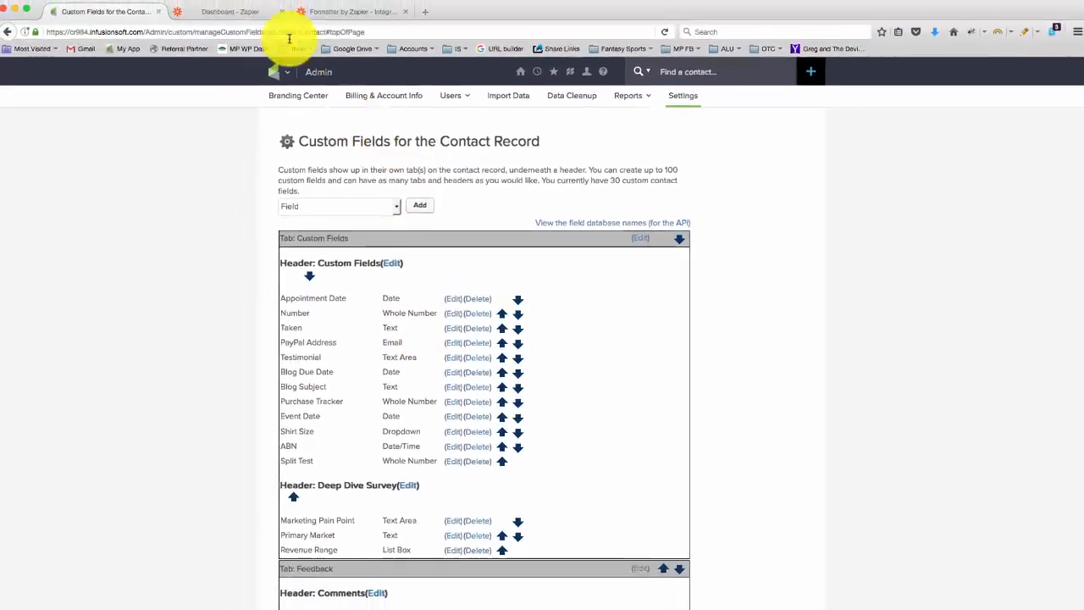
Switch to Zapier and start a new Zap with Infusionsoft as the trigger app.
left_click(254, 15)
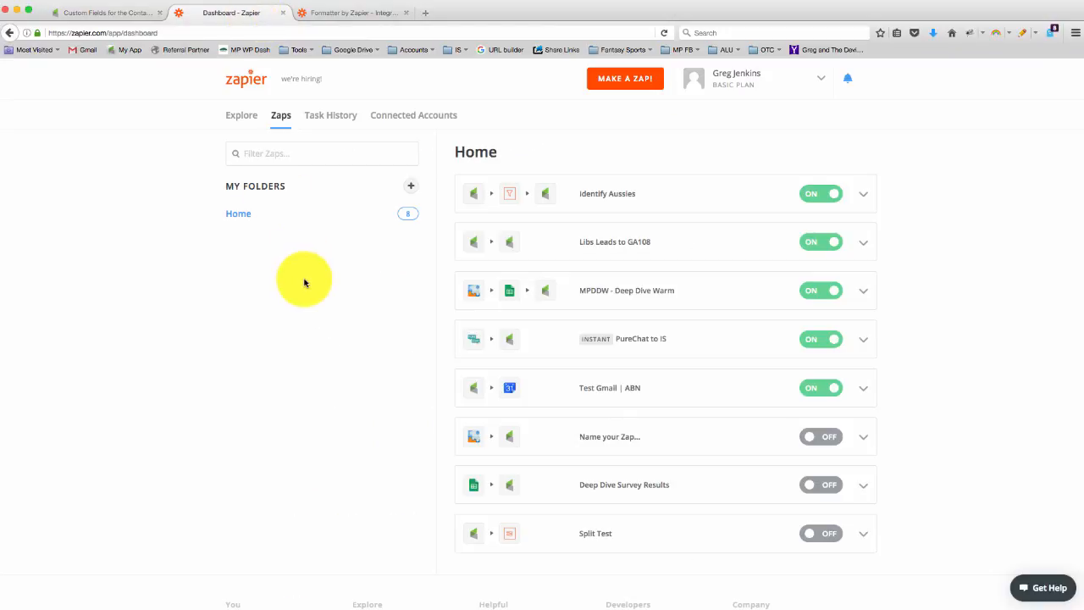
left_click(603, 77)
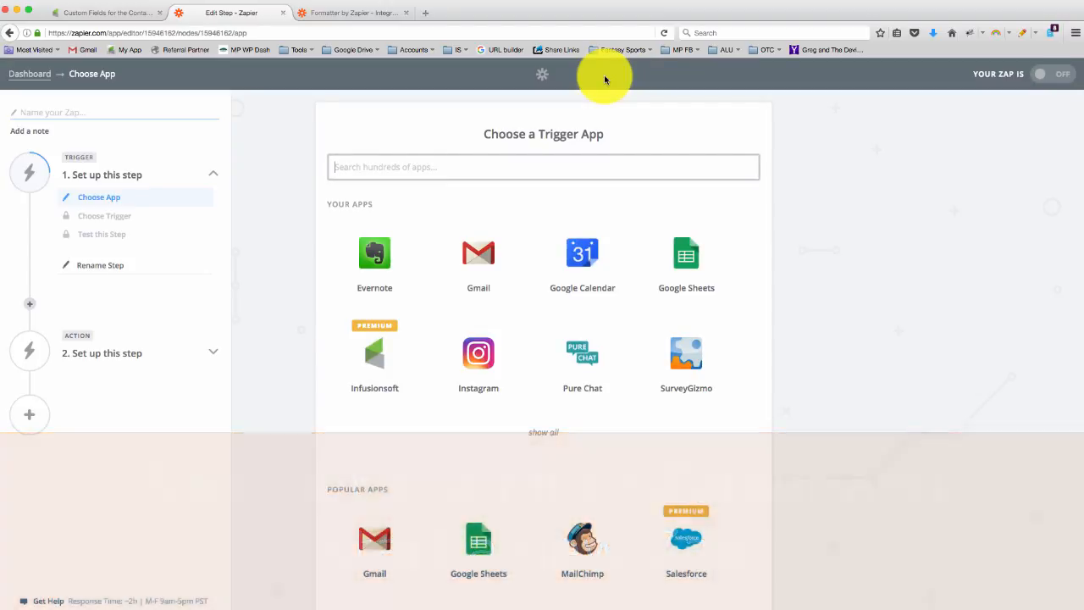
left_click(395, 346)
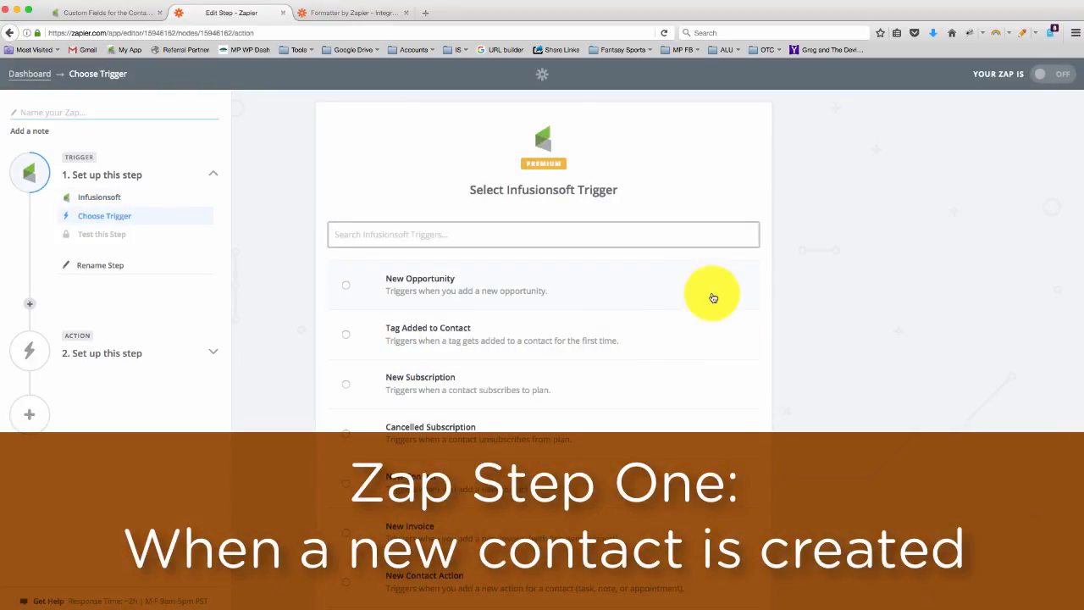
Set the Infusionsoft trigger to New Contact and use the Monkeypod Infusionsoft Account for it.
scroll(713, 298, "down", 2)
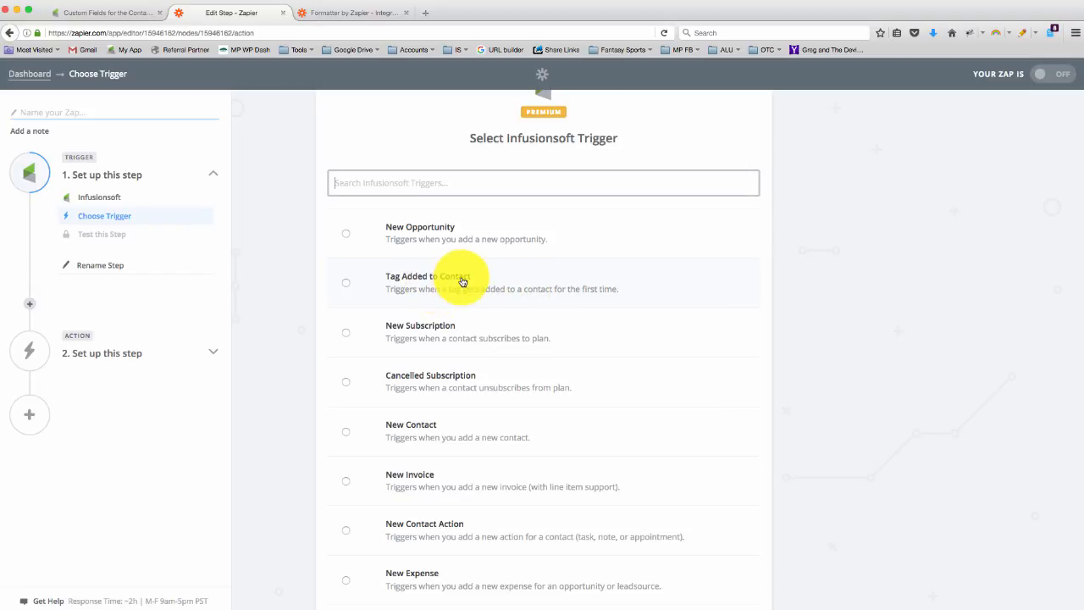
scroll(463, 282, "down", 2)
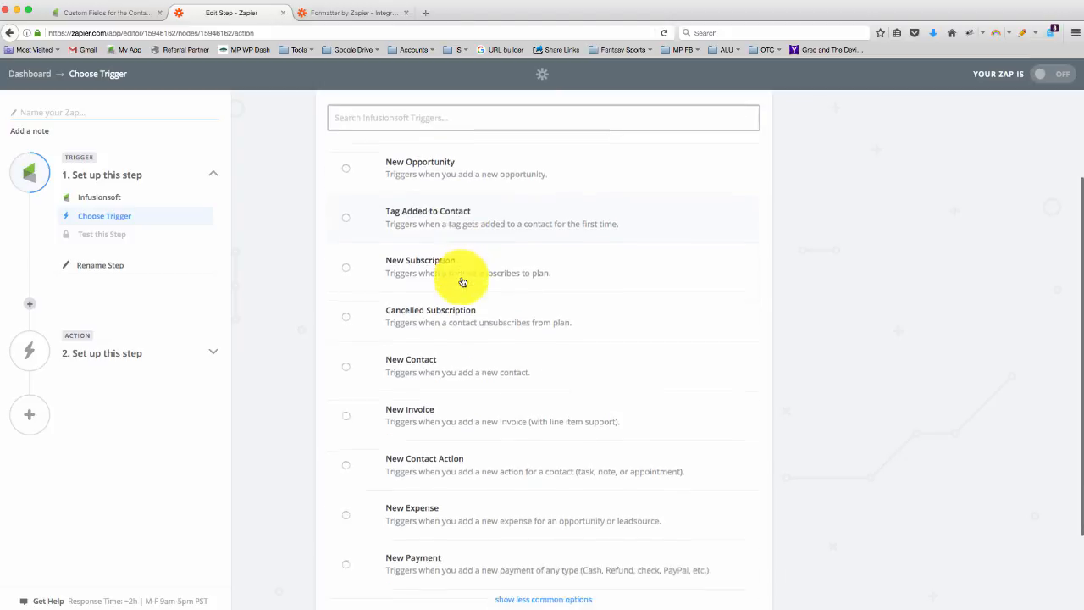
left_click(459, 356)
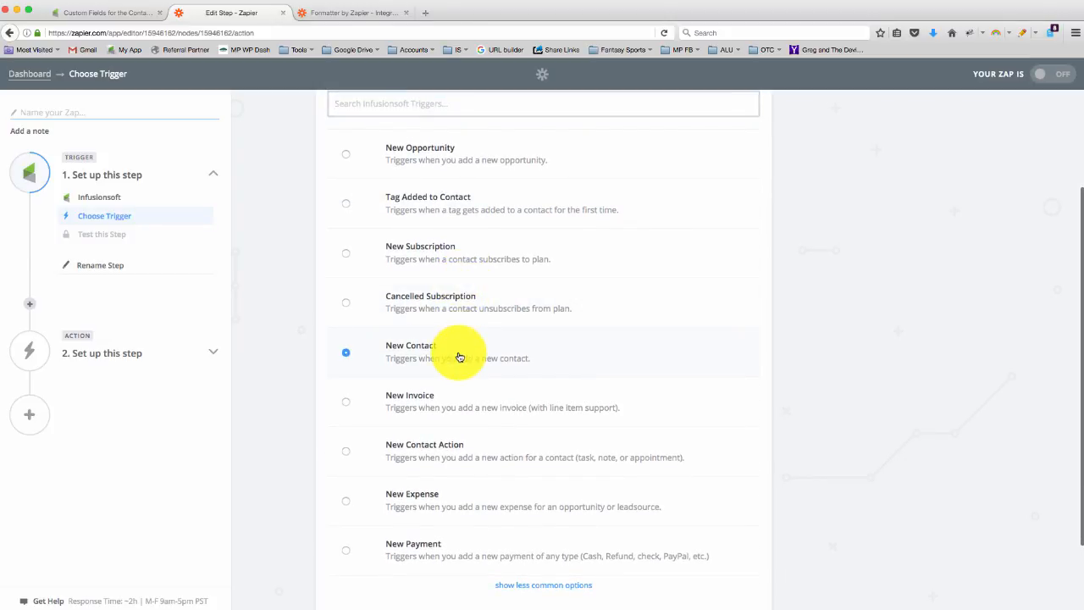
scroll(817, 341, "up", 2)
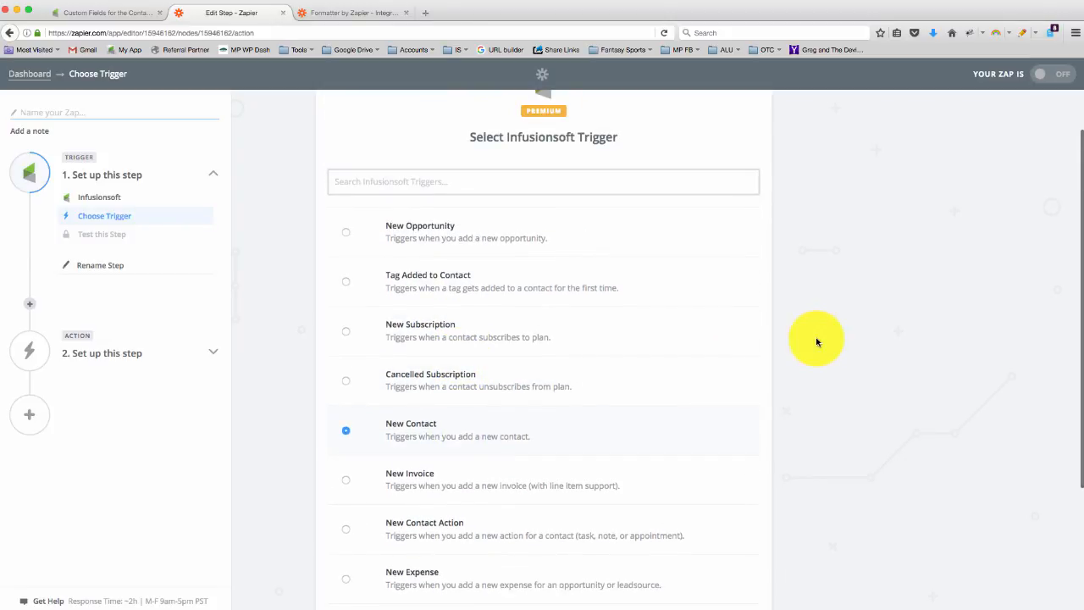
scroll(816, 341, "up", 1)
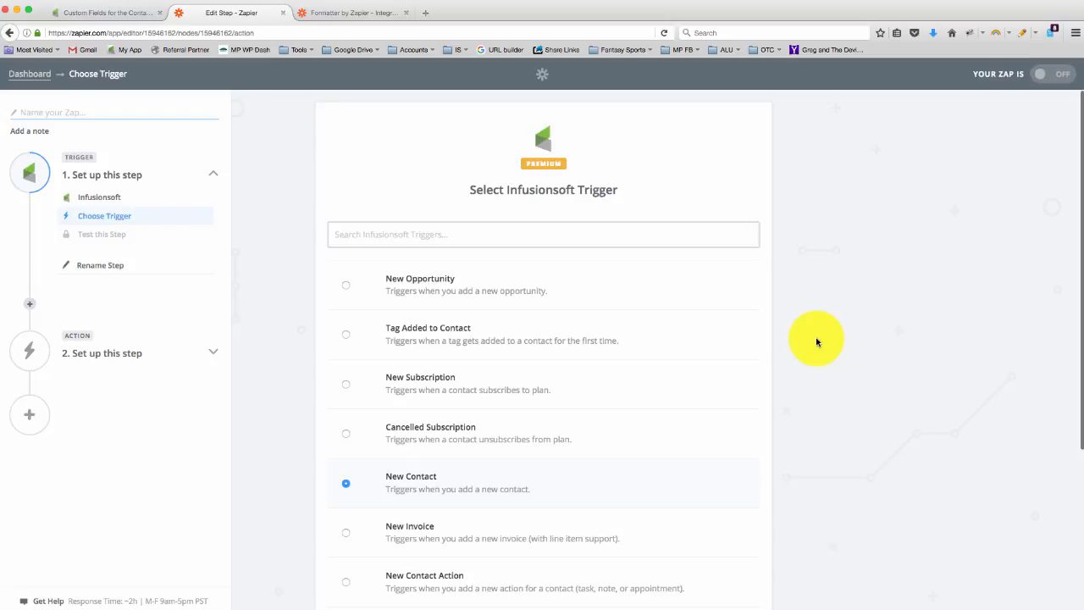
scroll(816, 341, "down", 5)
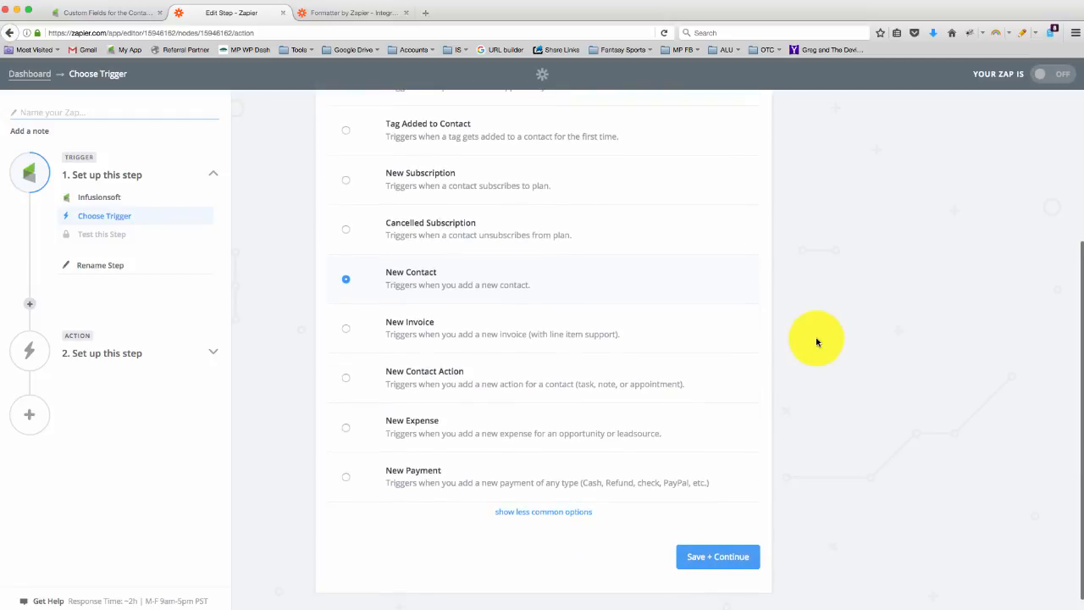
left_click(732, 558)
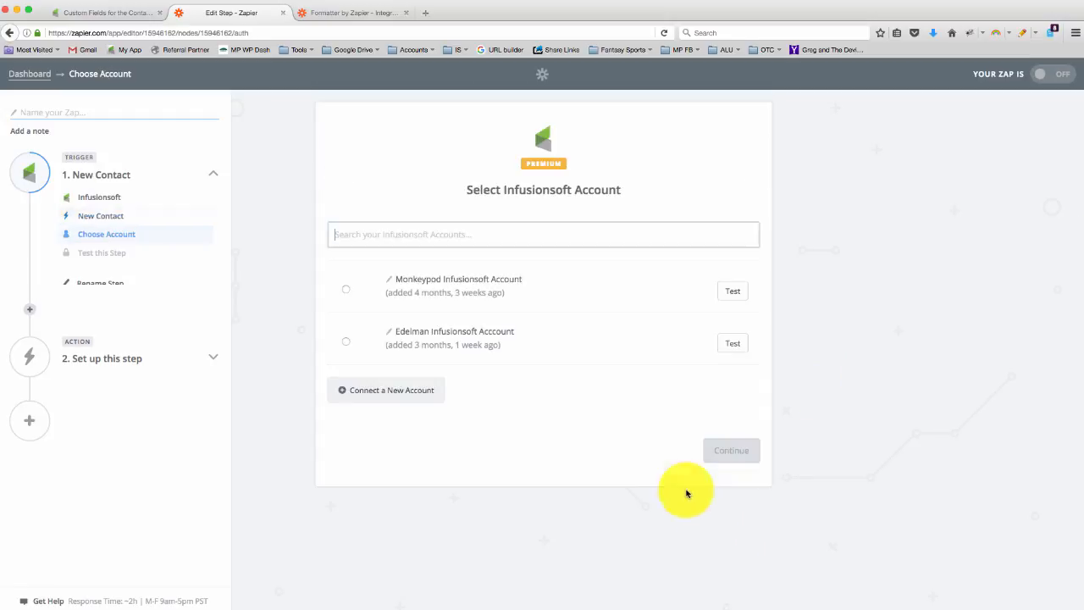
left_click(473, 290)
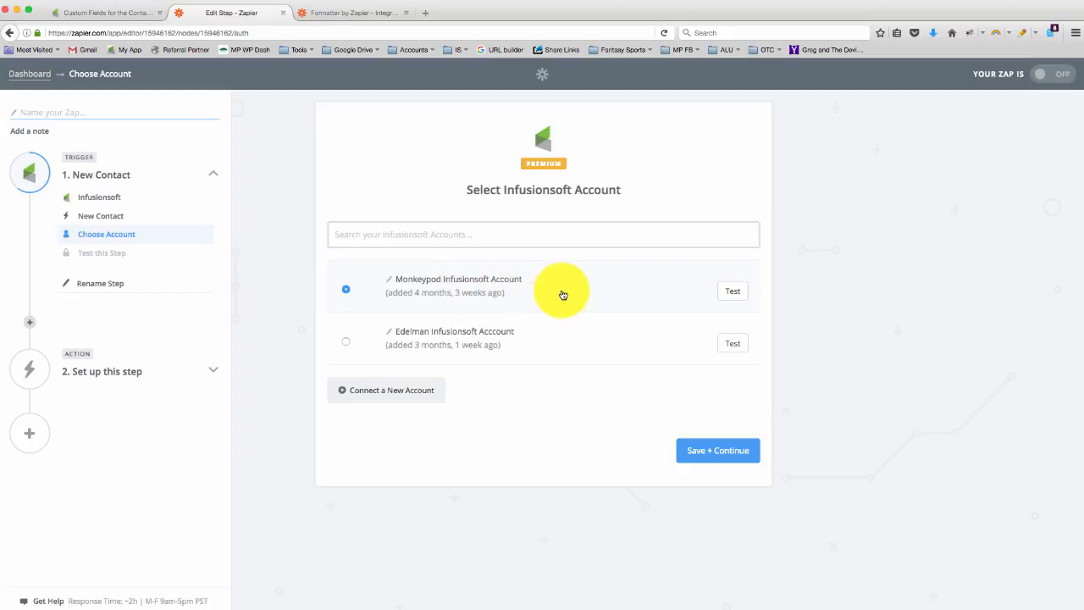
left_click(714, 451)
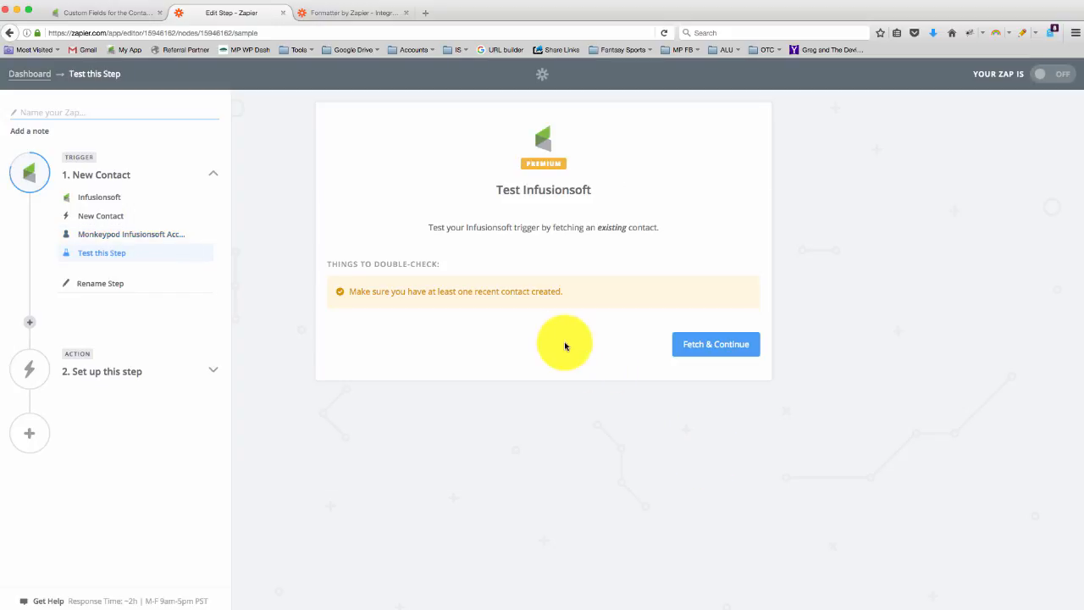
Switch to Infusionsoft and save a new test contact with first name, last name, email and marketing permission.
left_click(134, 18)
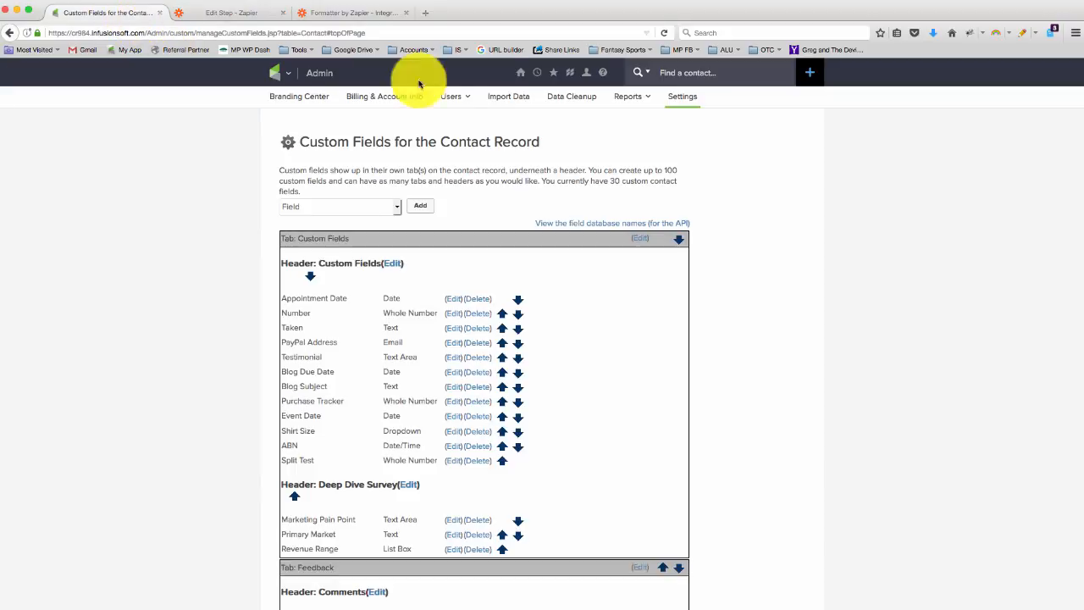
left_click(812, 76)
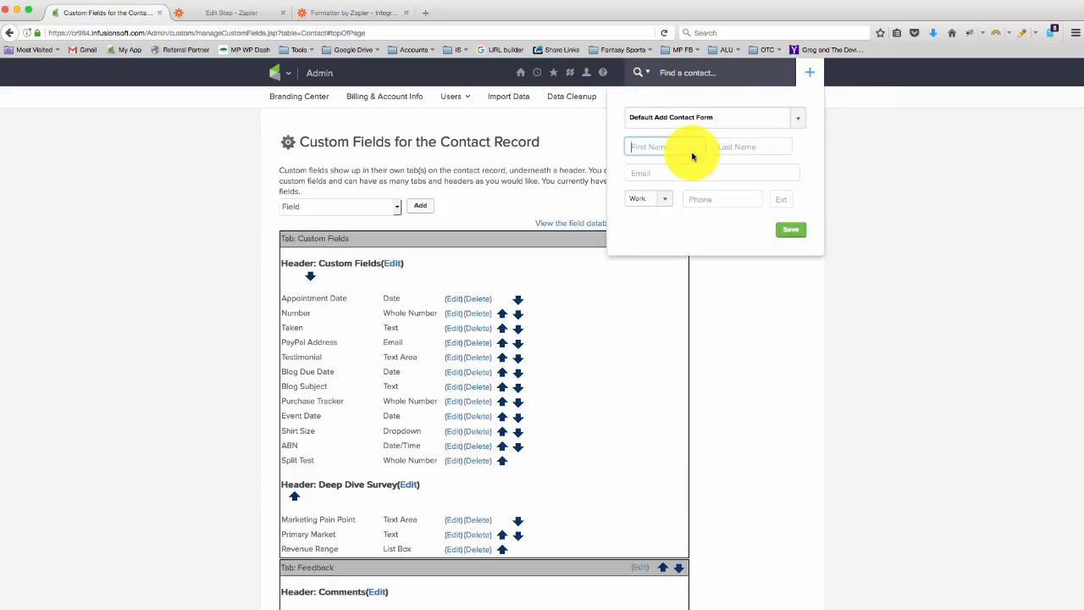
key("Tab")
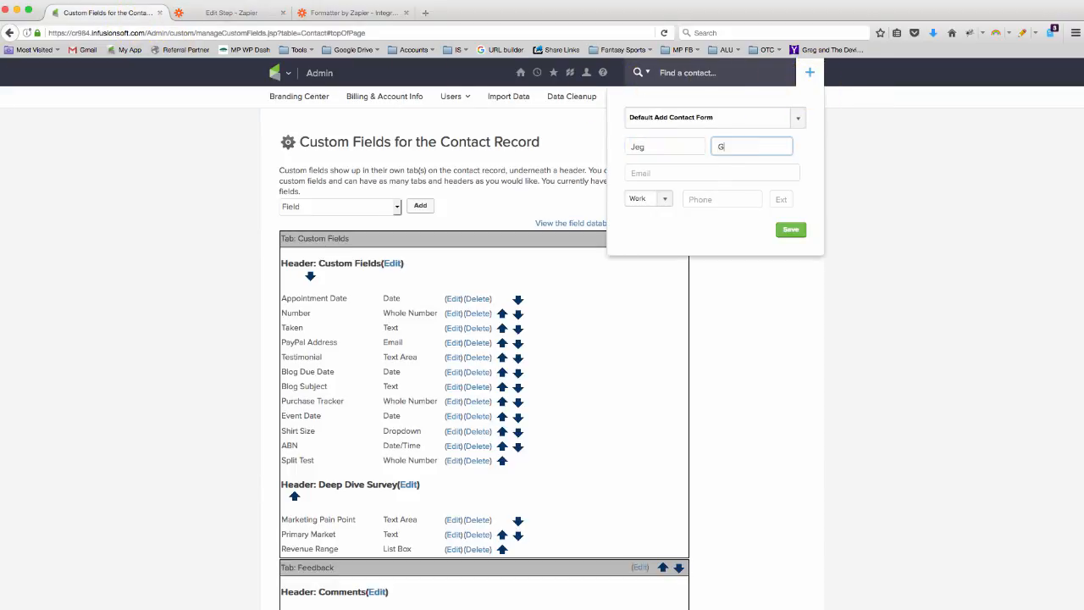
left_click(661, 165)
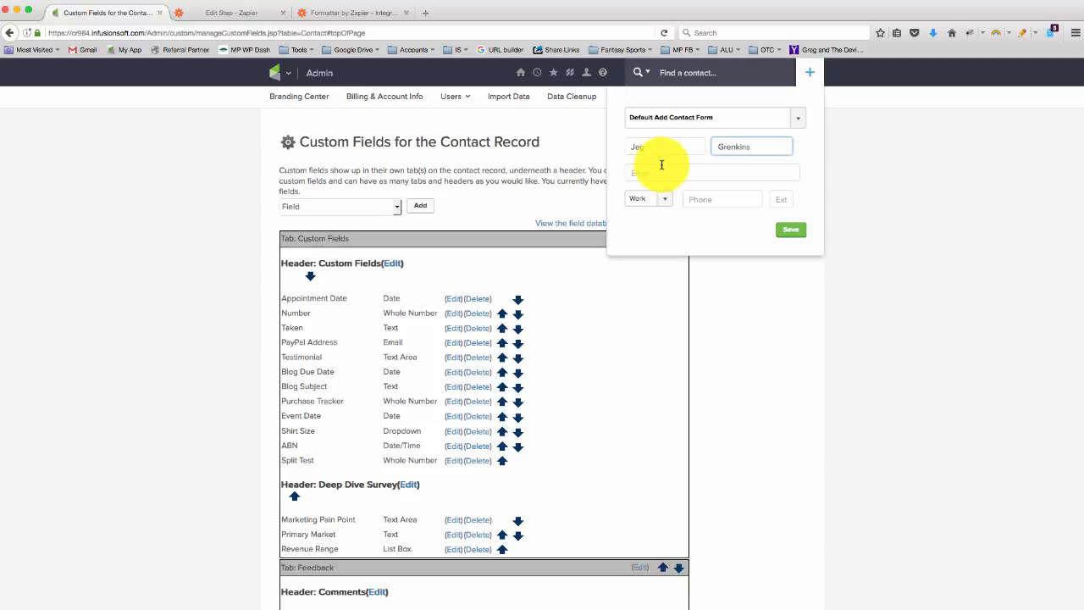
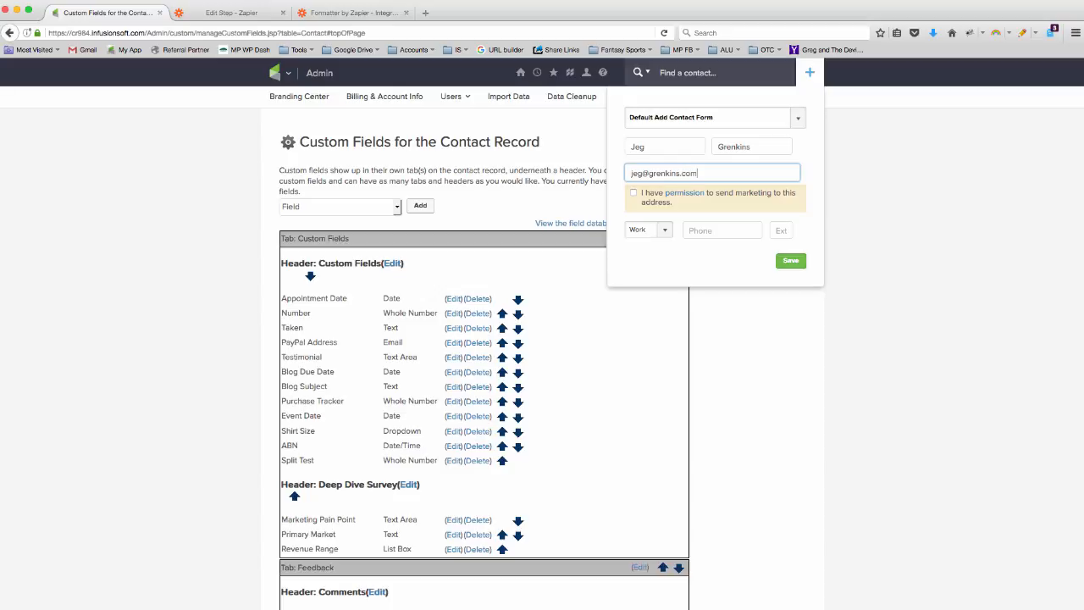
left_click(634, 193)
left_click(788, 264)
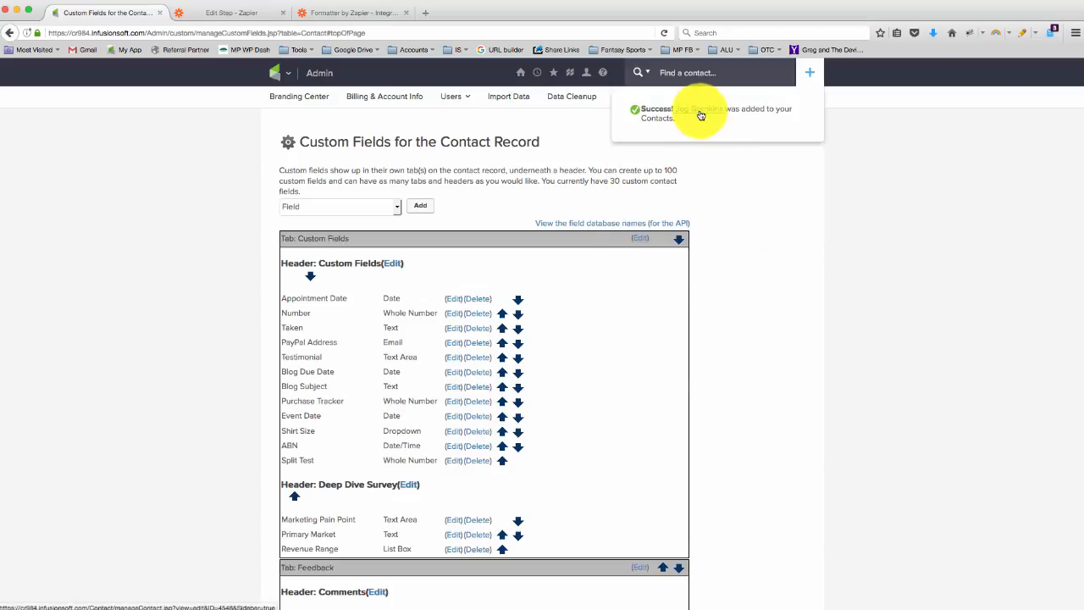
Check the Split Test custom field on the new contact's record, and return to the trigger test in Zapier.
left_click(701, 114)
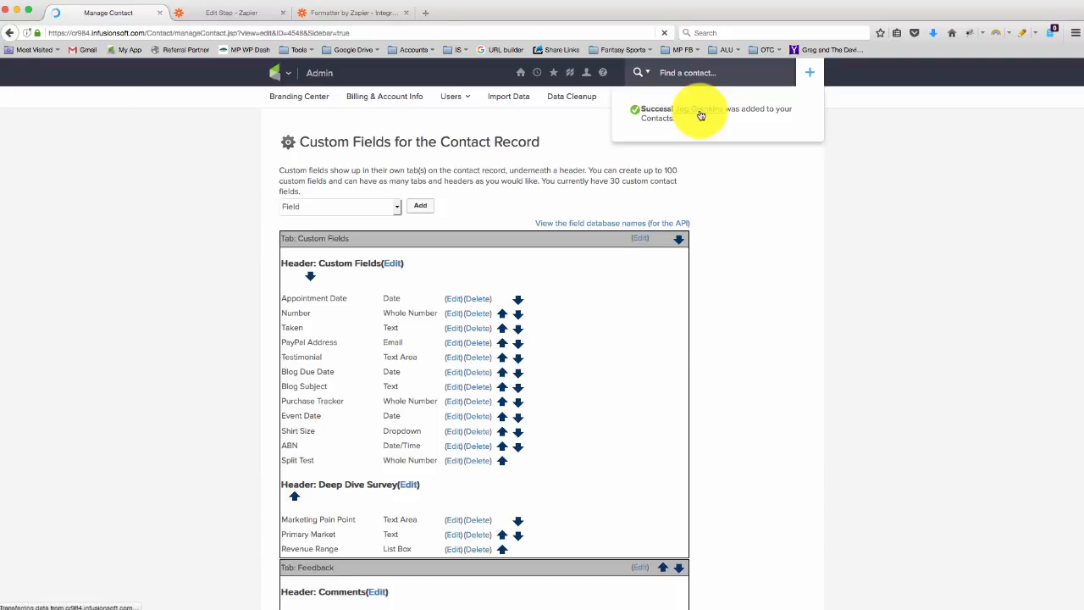
left_click(436, 176)
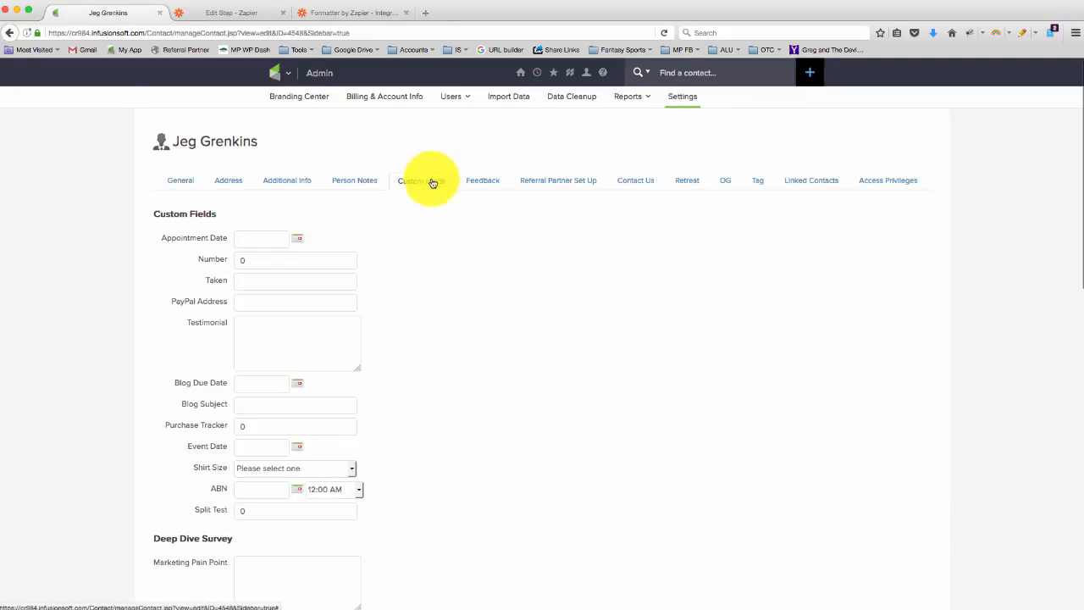
scroll(283, 546, "down", 3)
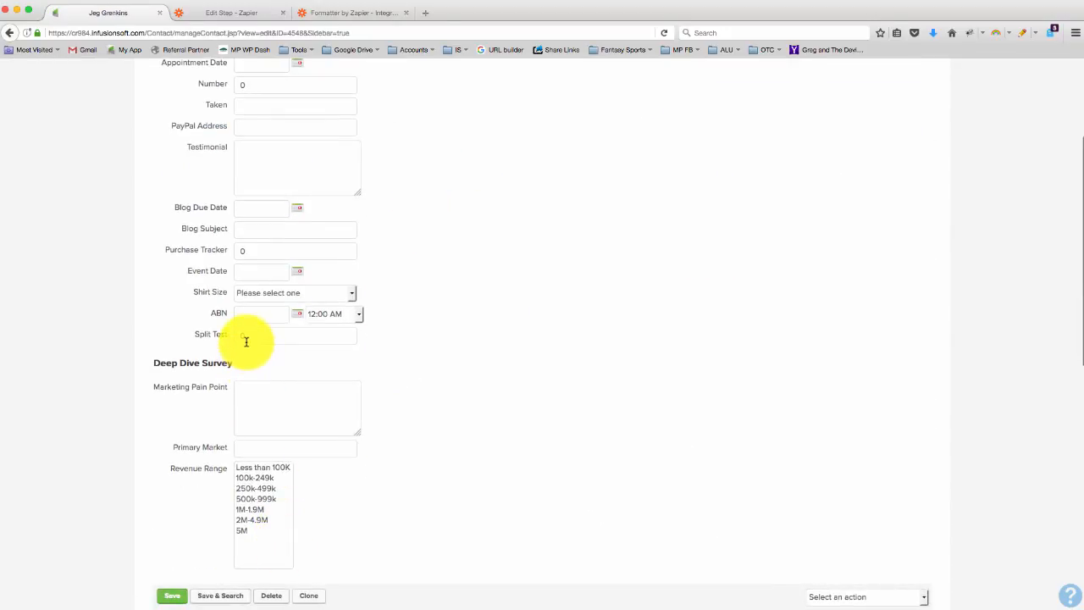
scroll(228, 342, "up", 3)
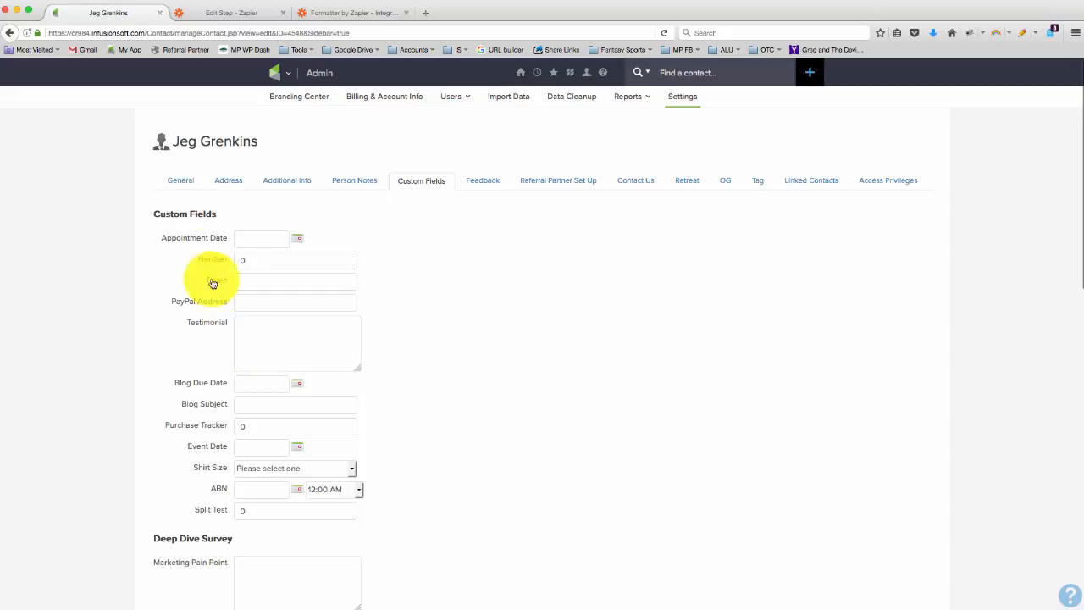
left_click(181, 180)
left_click(237, 15)
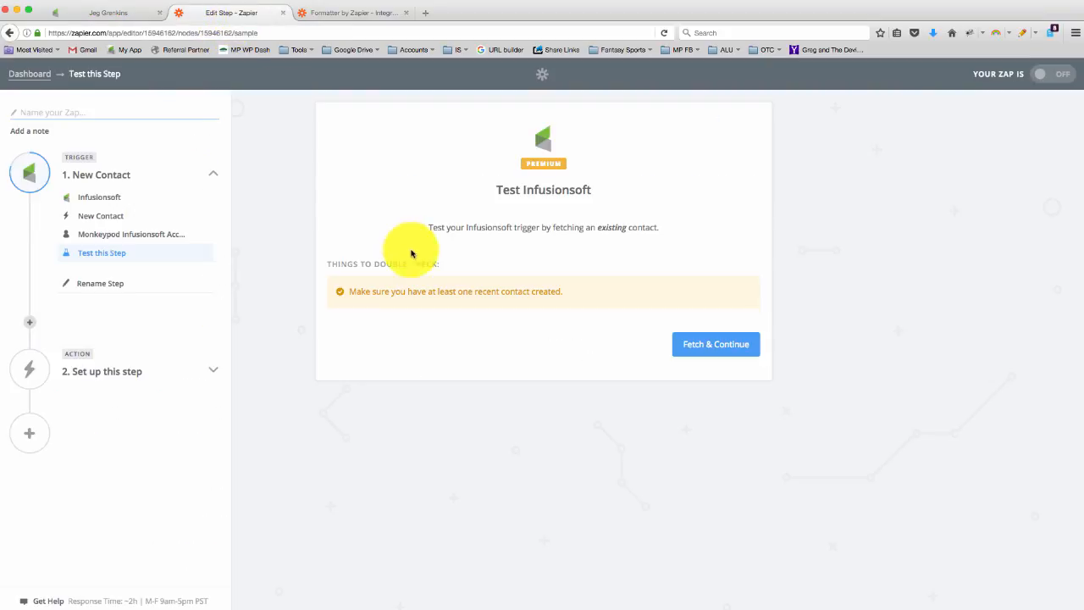
Fetch an existing contact to test the Infusionsoft trigger, review its field data, and continue to the action setup.
left_click(701, 344)
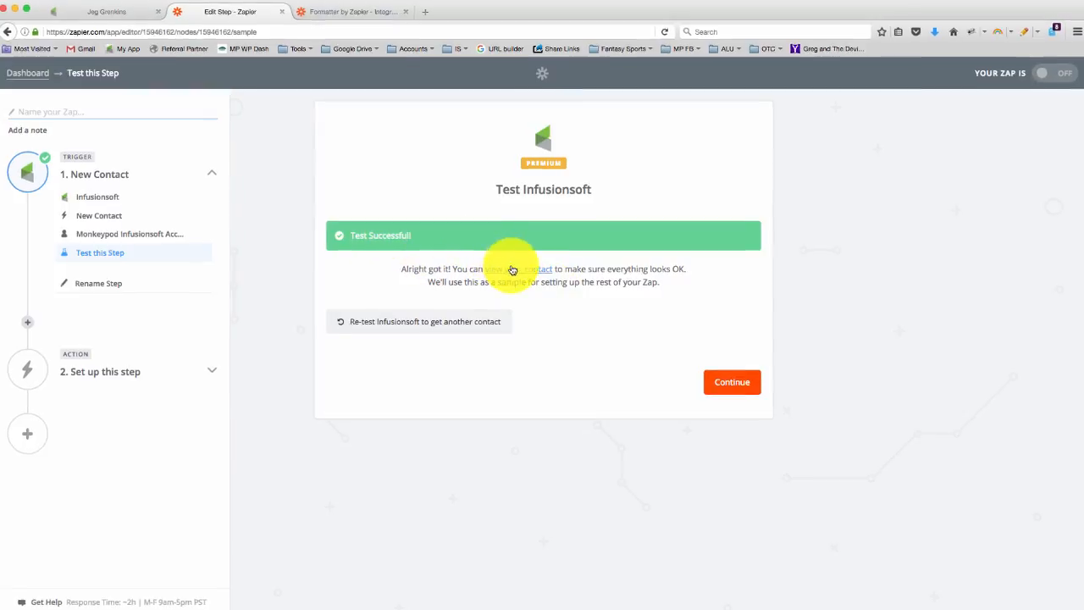
left_click(512, 268)
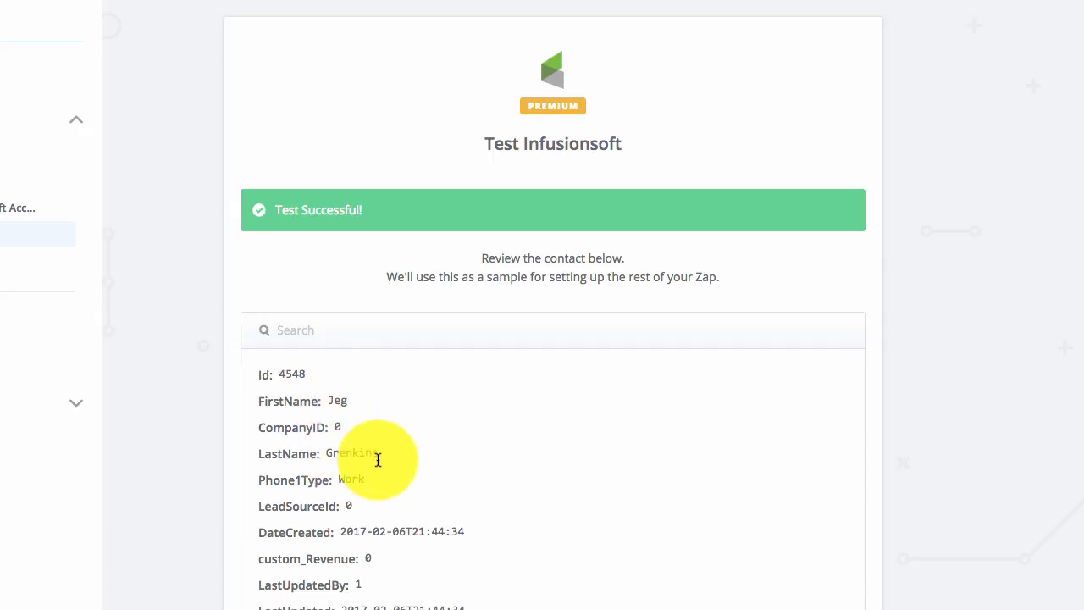
scroll(377, 458, "down", 3)
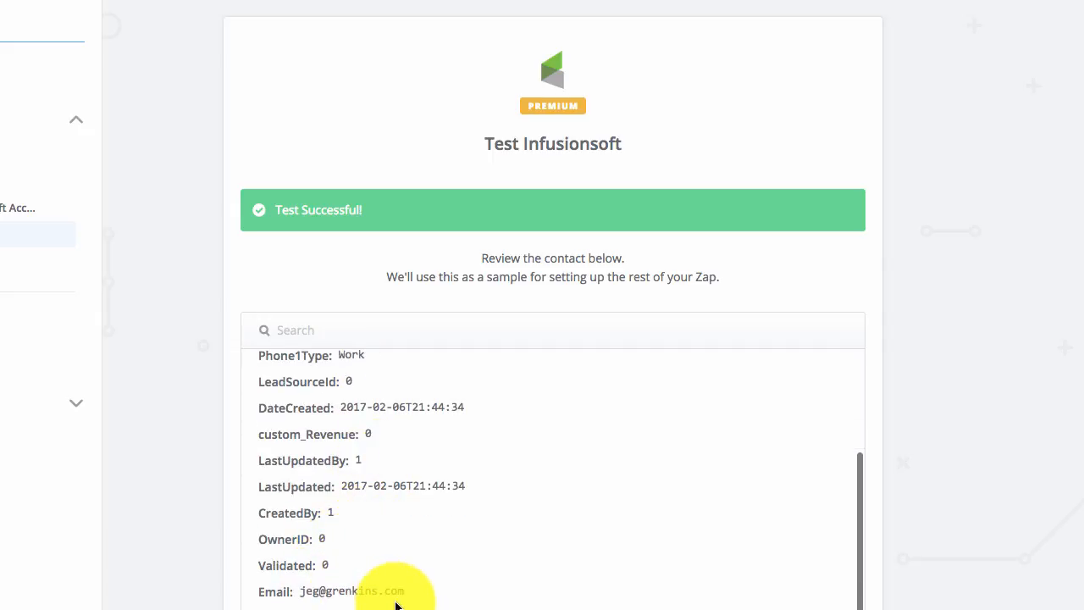
scroll(395, 603, "up", 3)
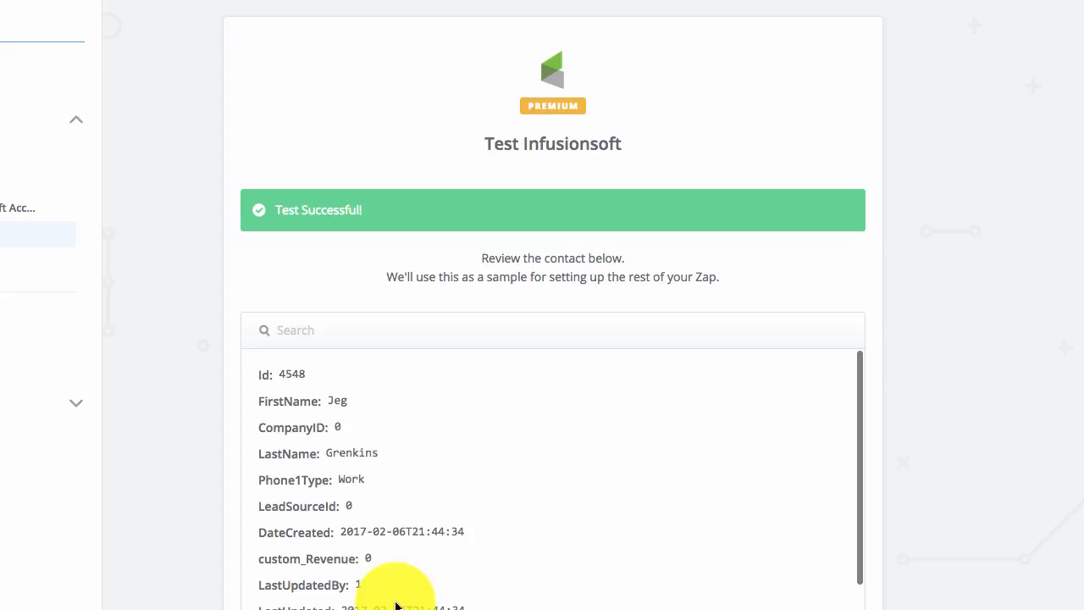
scroll(889, 261, "down", 4)
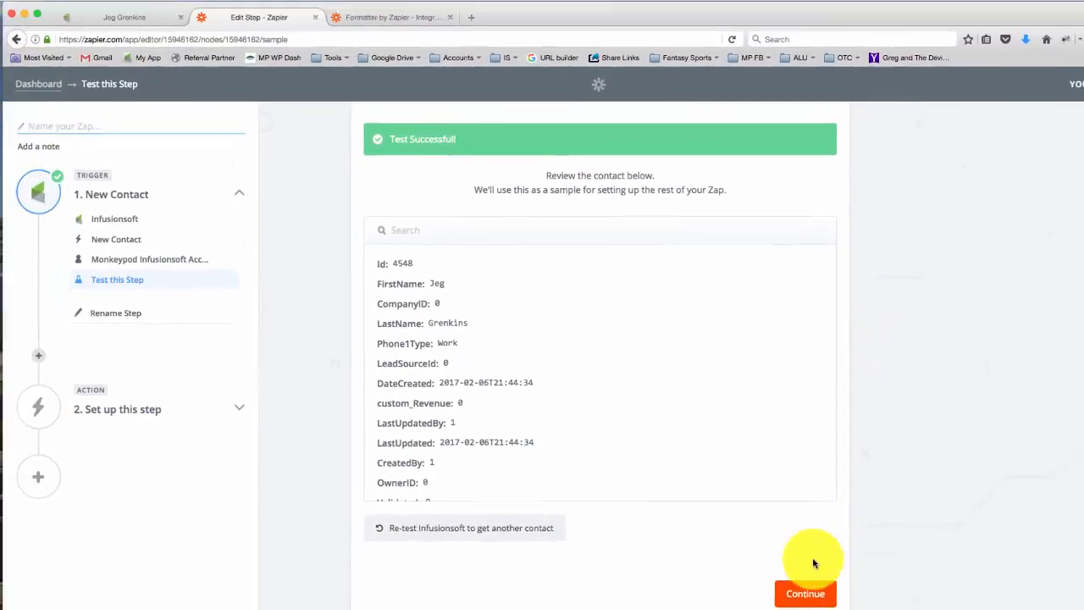
left_click(807, 593)
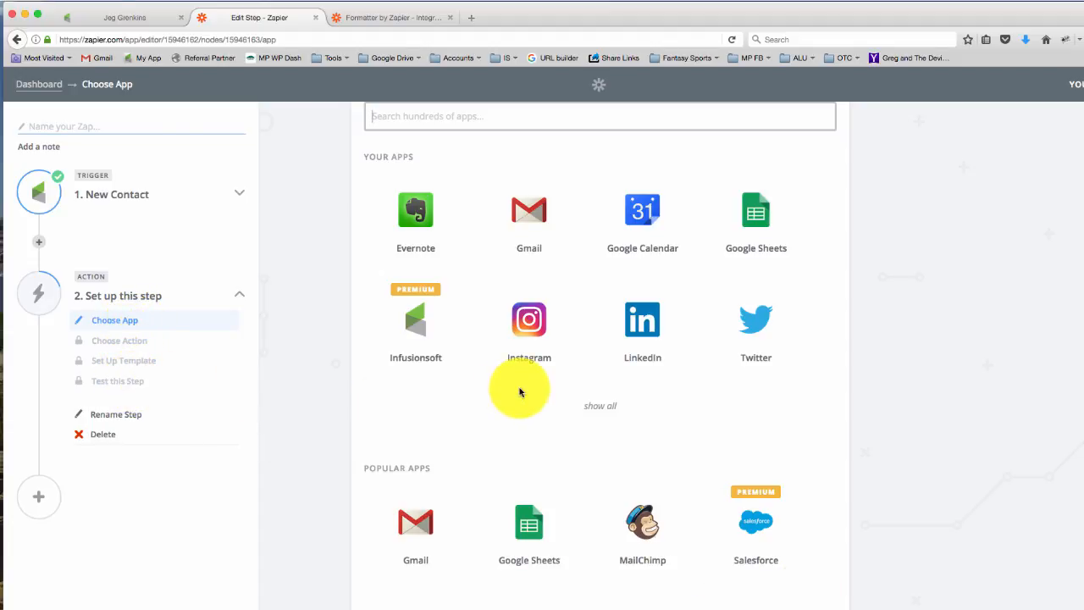
Set up the action with Formatter's Numbers action and choose Spreadsheet-Style Formula as its transform.
scroll(520, 391, "down", 10)
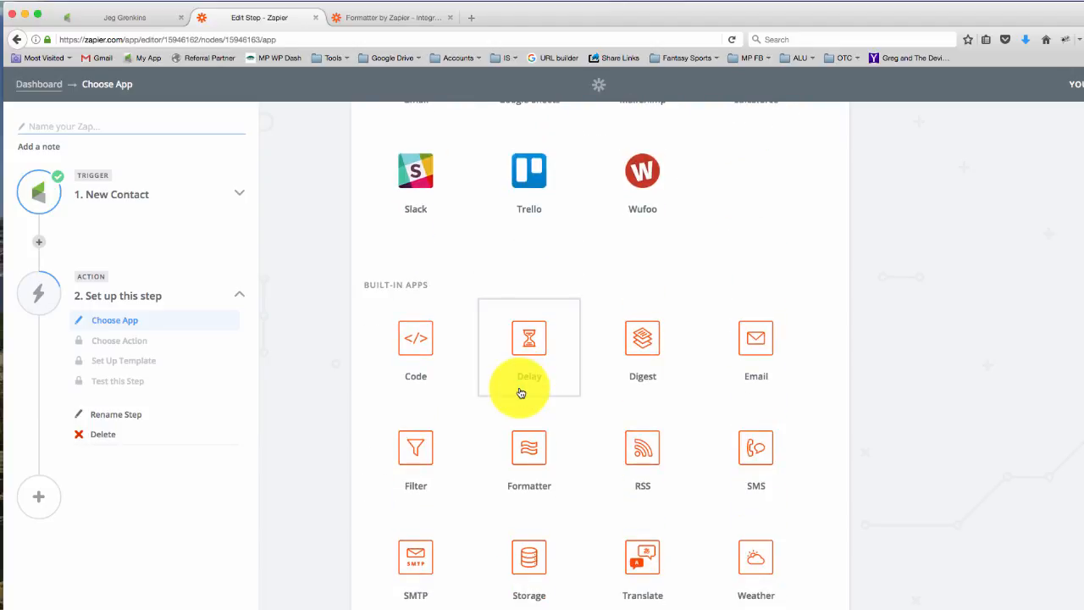
scroll(526, 431, "down", 3)
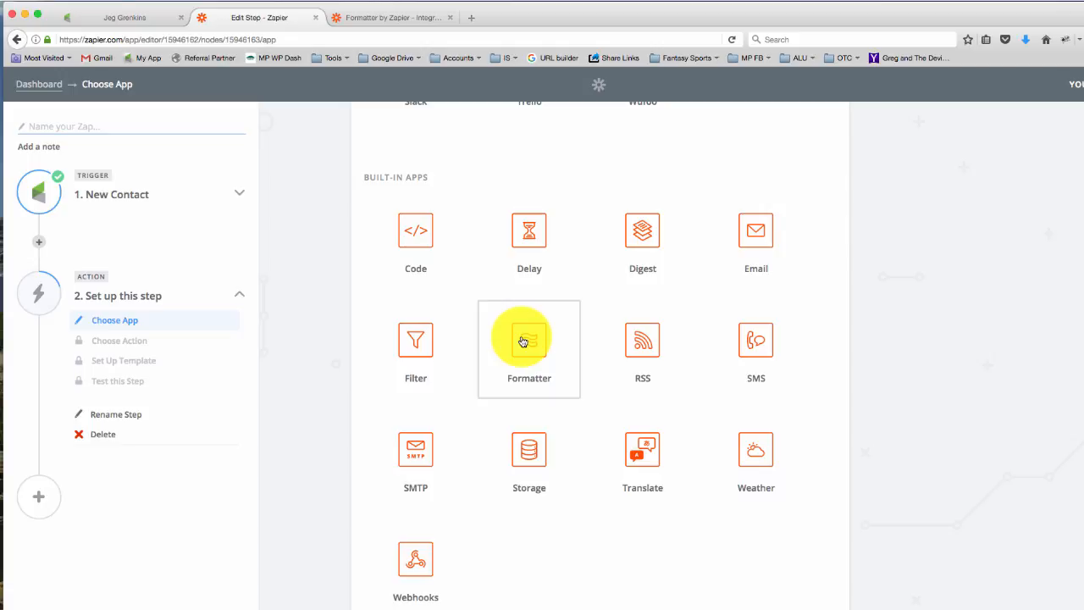
left_click(522, 341)
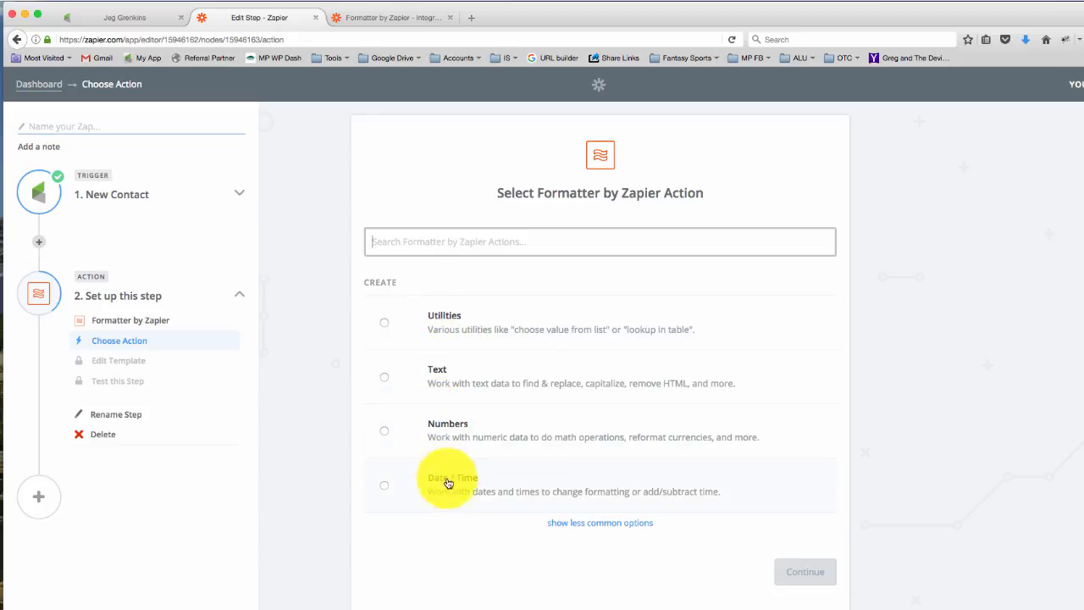
left_click(445, 426)
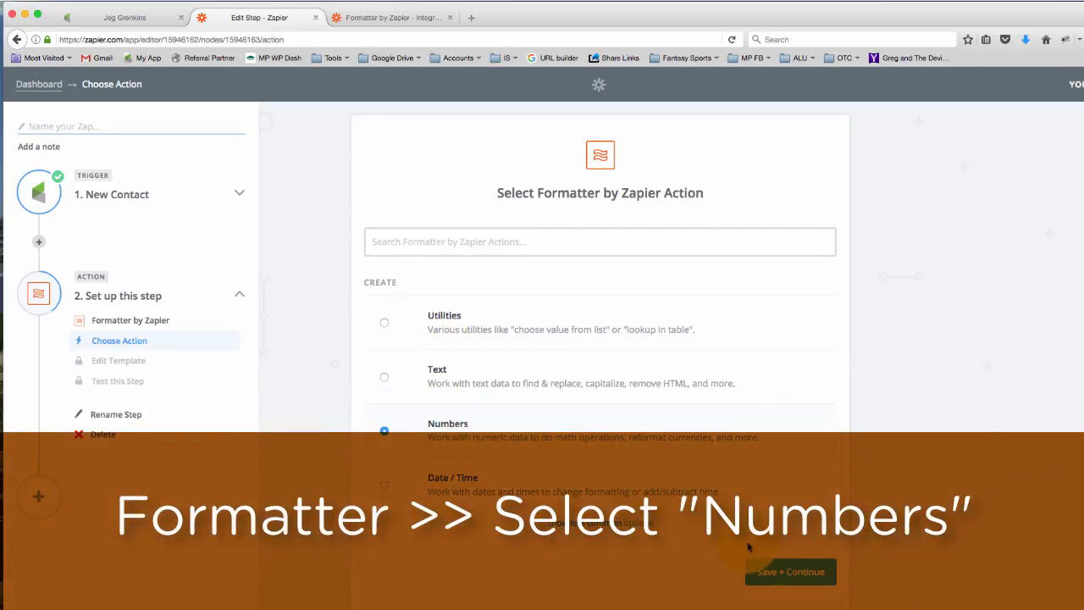
left_click(773, 571)
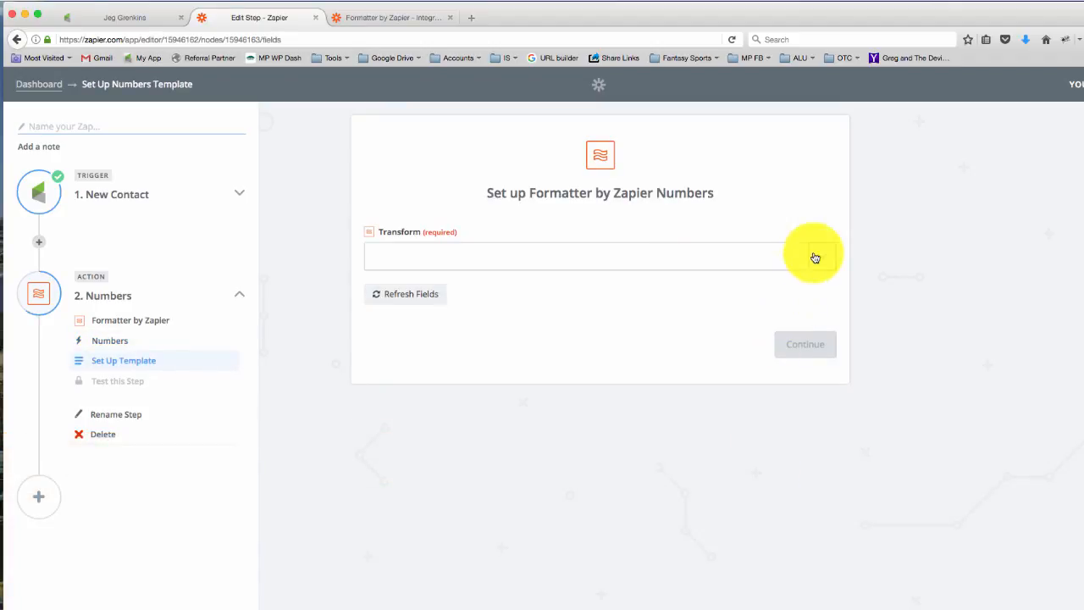
left_click(814, 258)
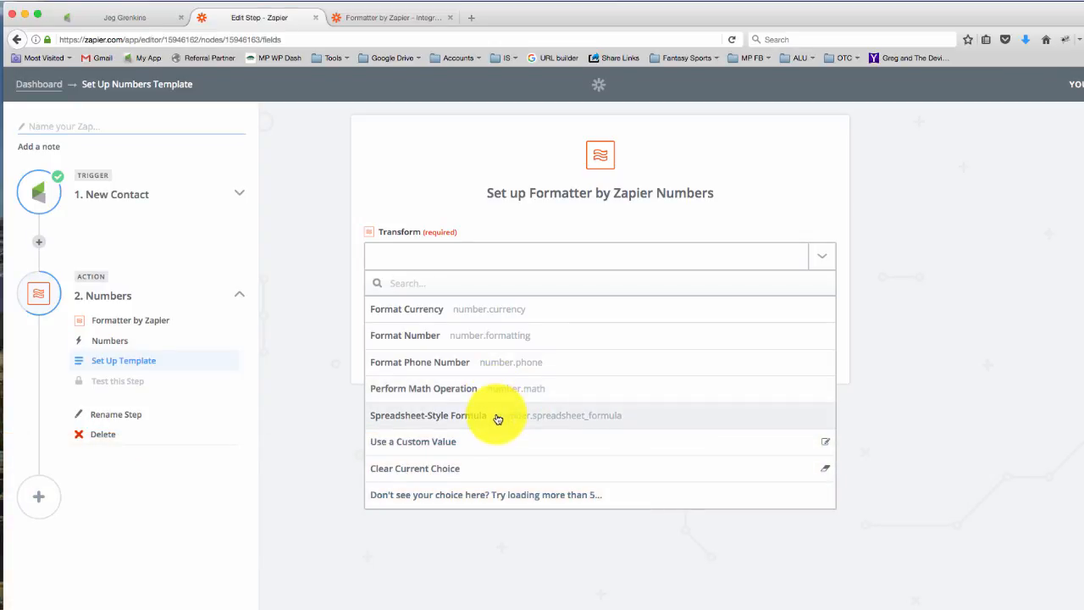
left_click(497, 417)
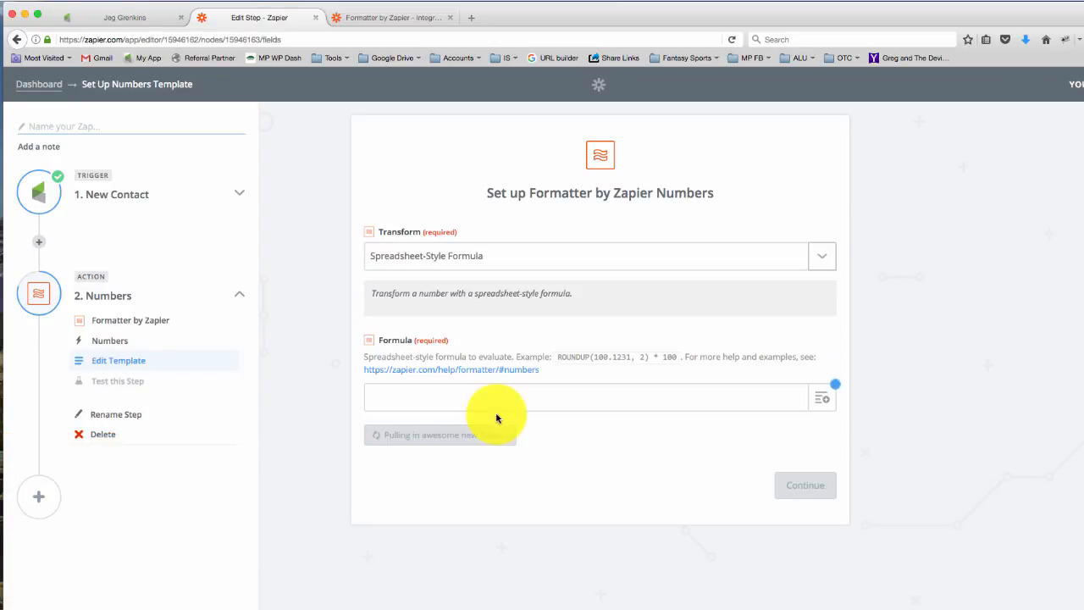
Find the RANDBETWEEN(min, max) function in the Formatter help page's list of formula functions and copy it.
left_click(418, 21)
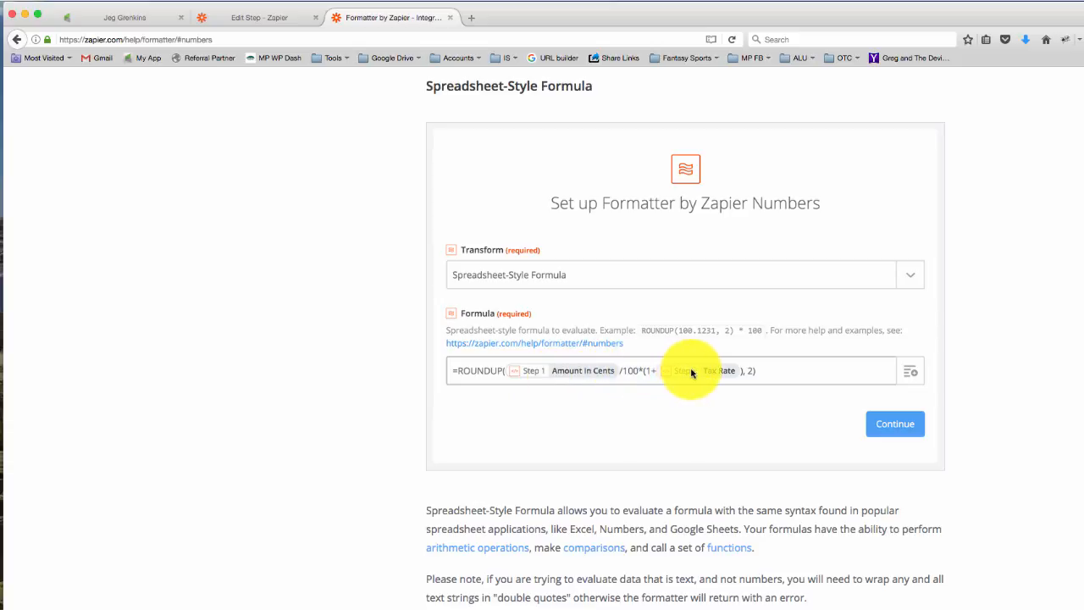
scroll(576, 373, "down", 5)
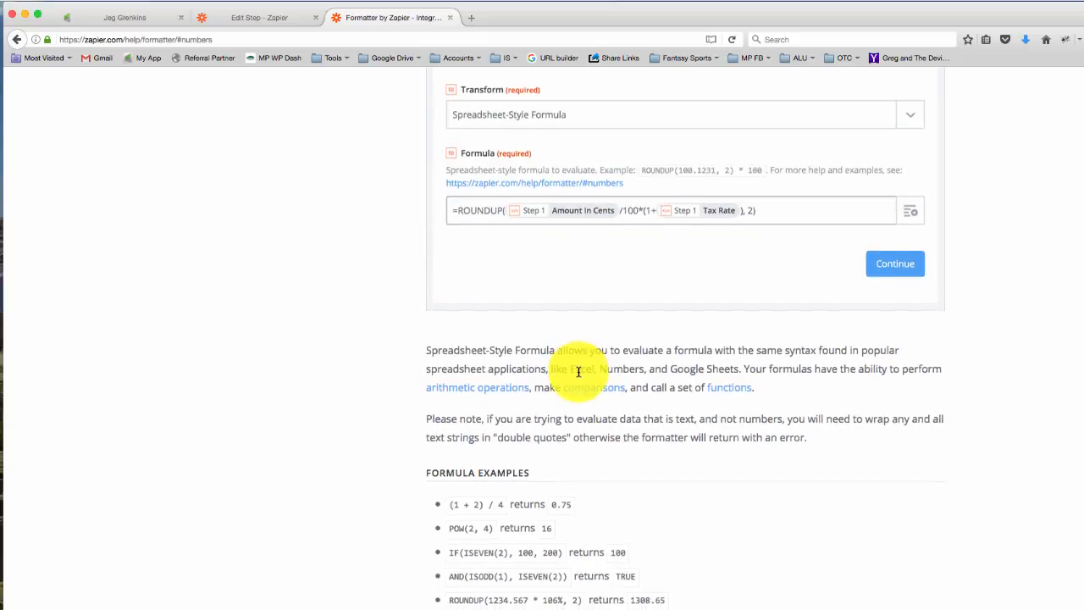
scroll(578, 375, "down", 20)
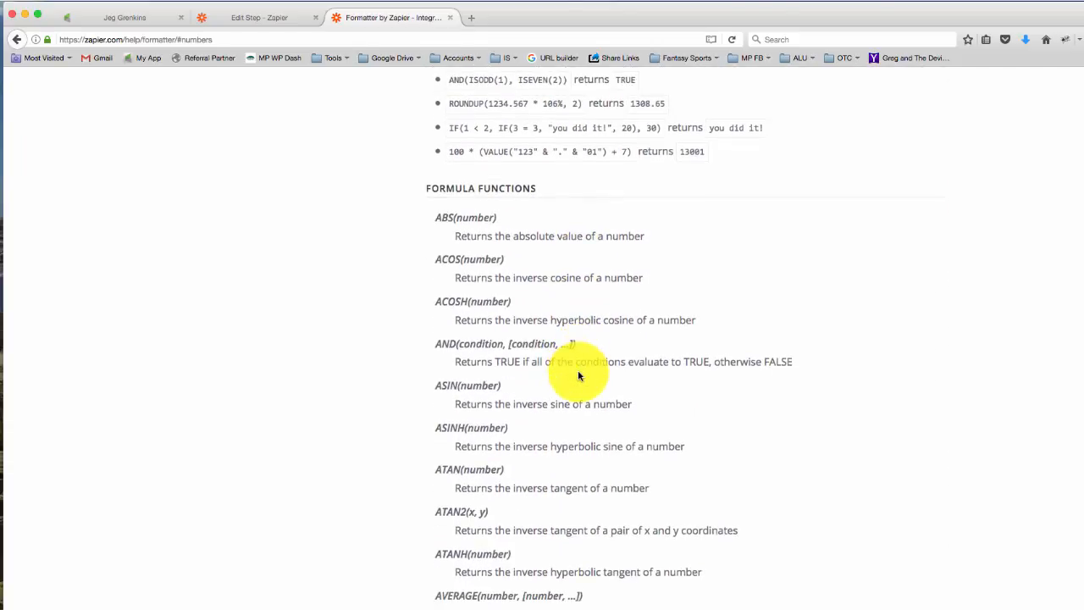
scroll(578, 375, "down", 15)
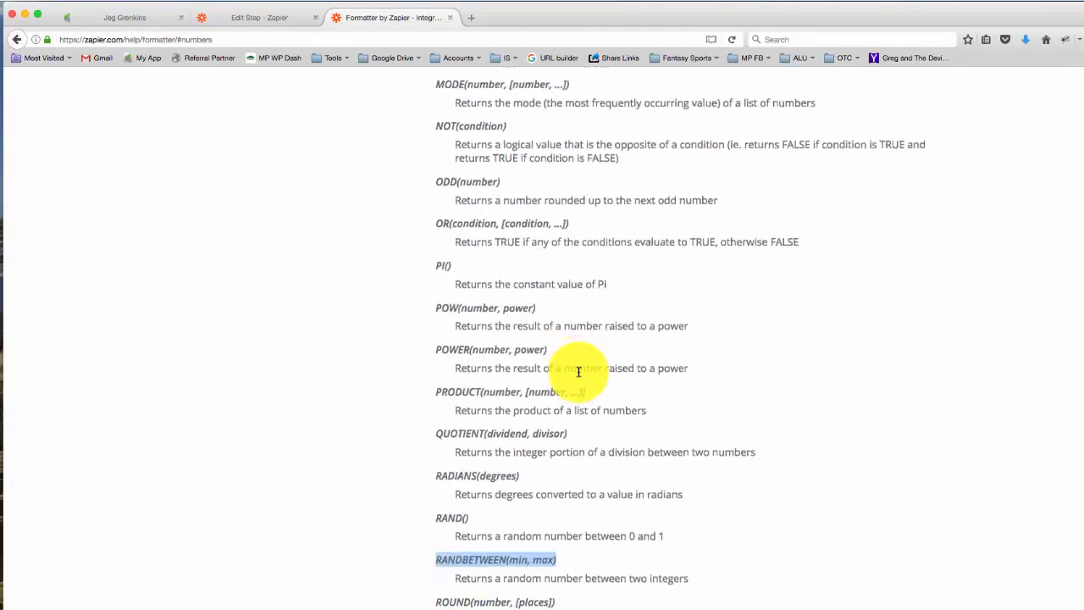
scroll(579, 373, "down", 4)
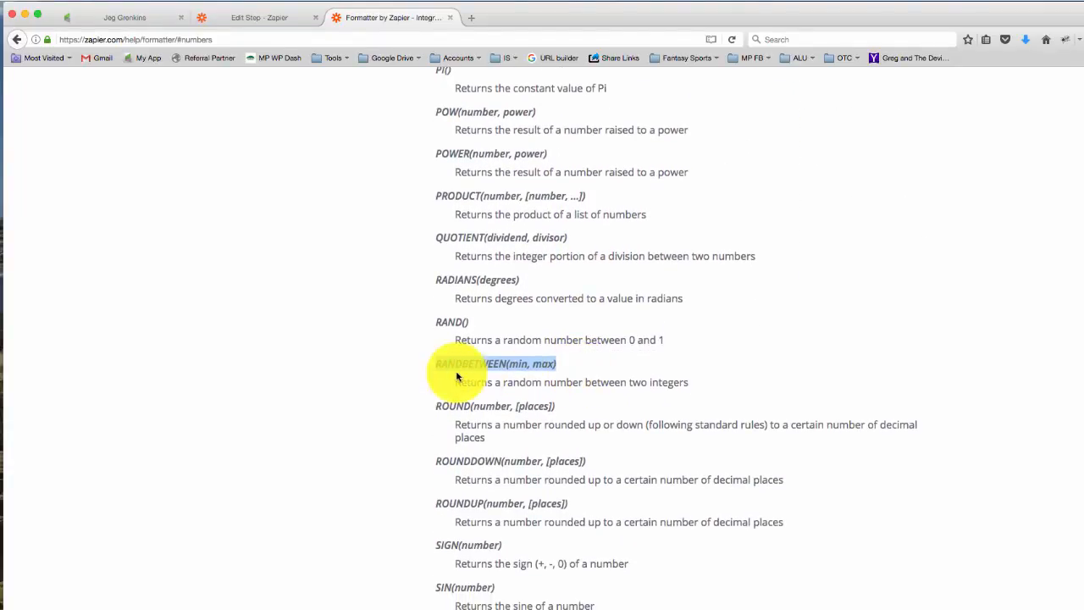
left_click_drag(443, 369, 553, 367)
key("ctrl+c")
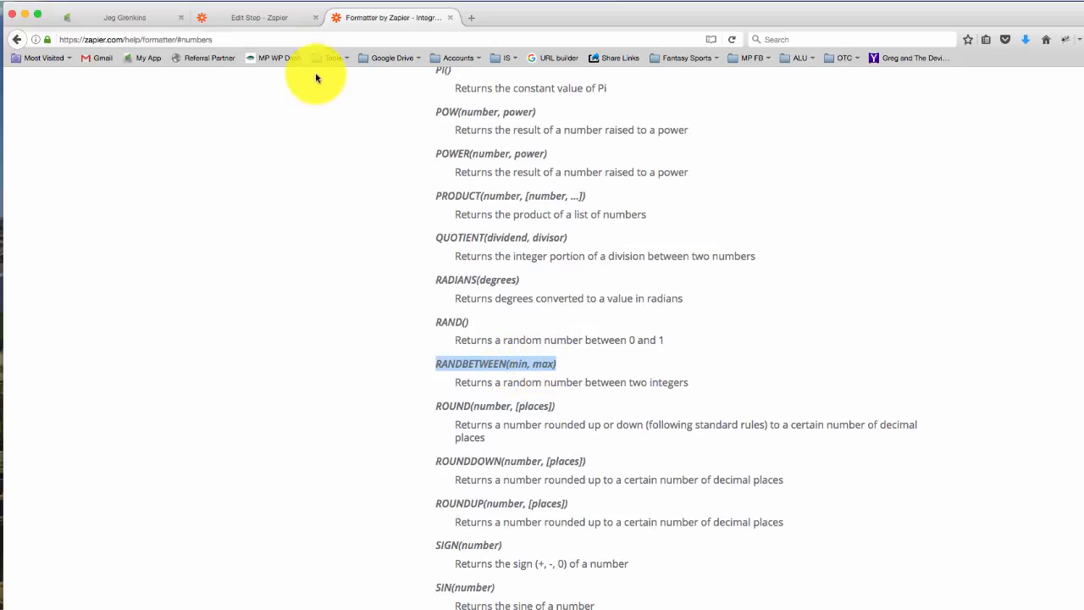
Return to the Zap editor and enter RANDBETWEEN(1, 2) as the Numbers formula.
left_click(284, 28)
left_click(433, 396)
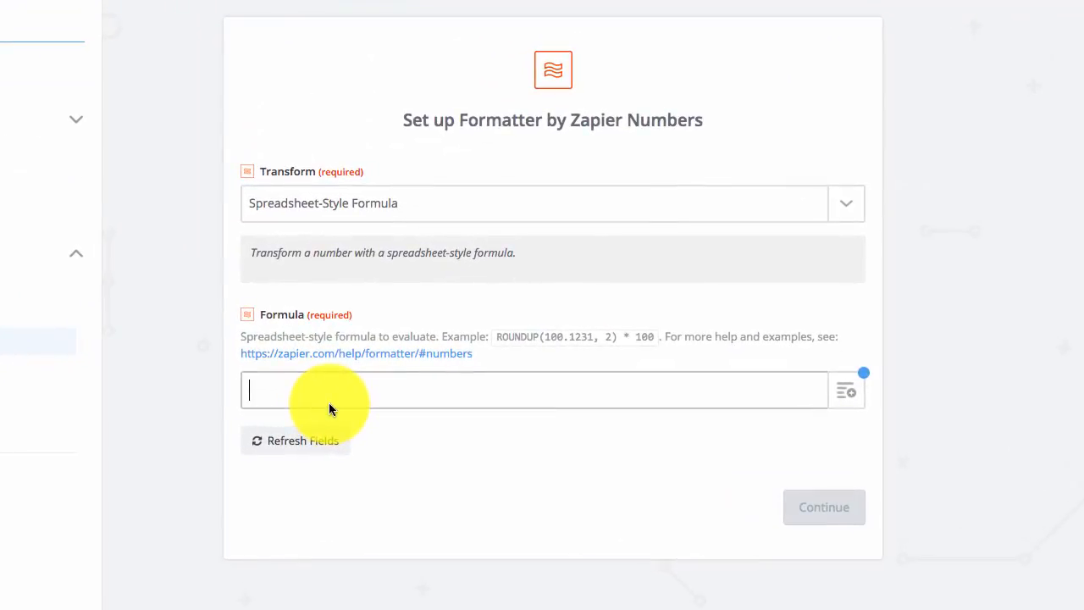
key("ctrl+v")
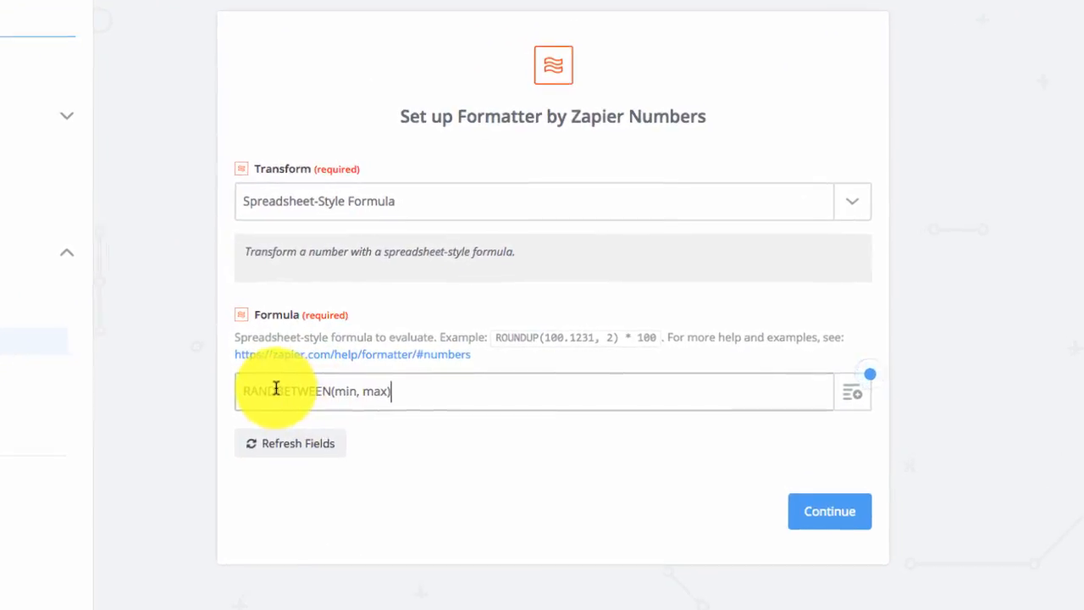
double_click(309, 412)
type("1")
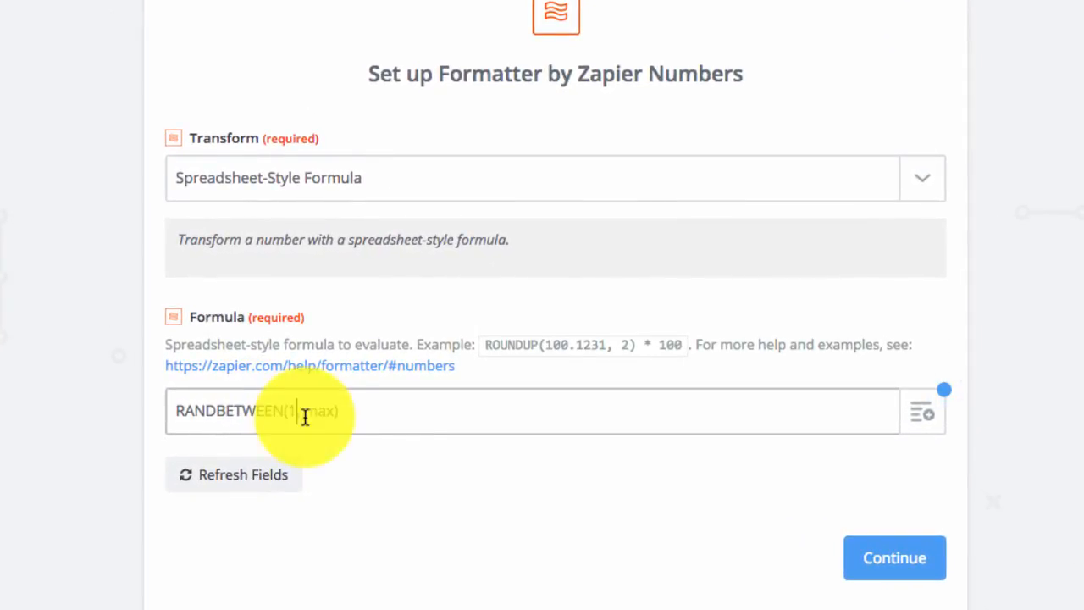
double_click(320, 412)
type("2")
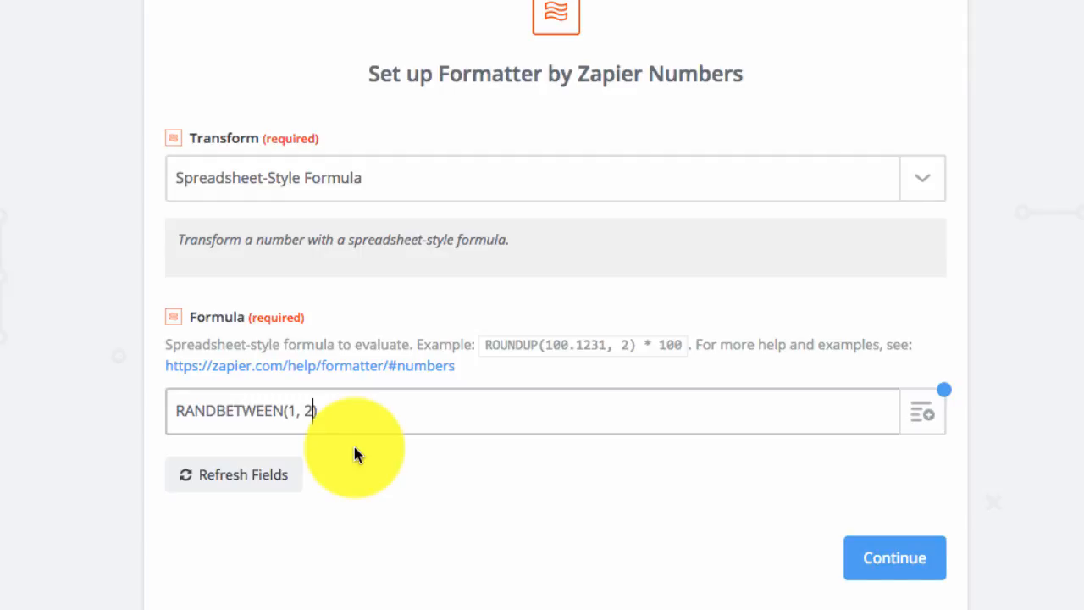
key("BackSpace")
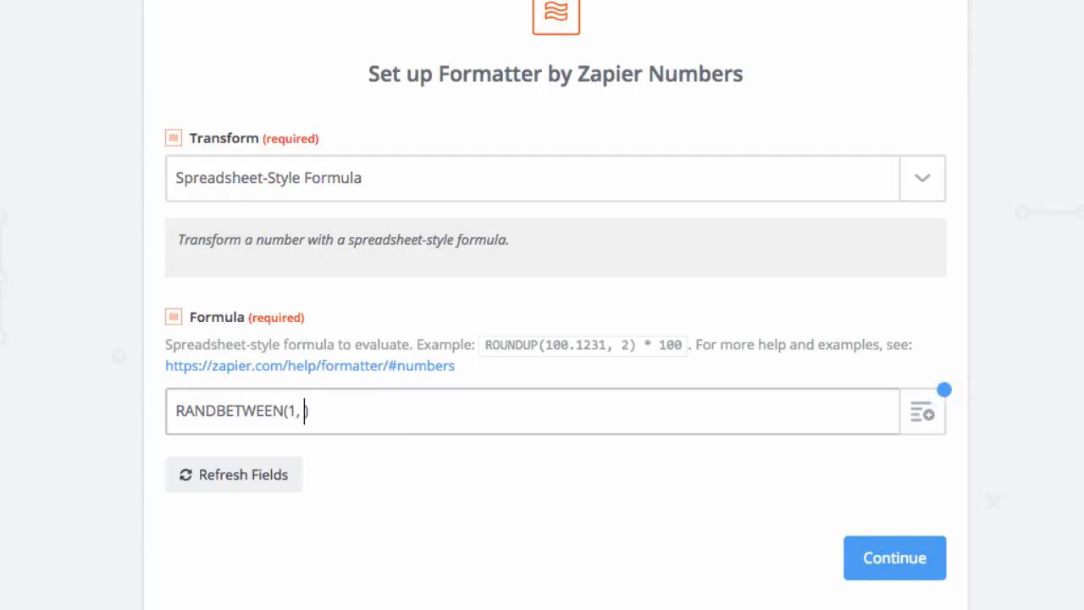
type("34")
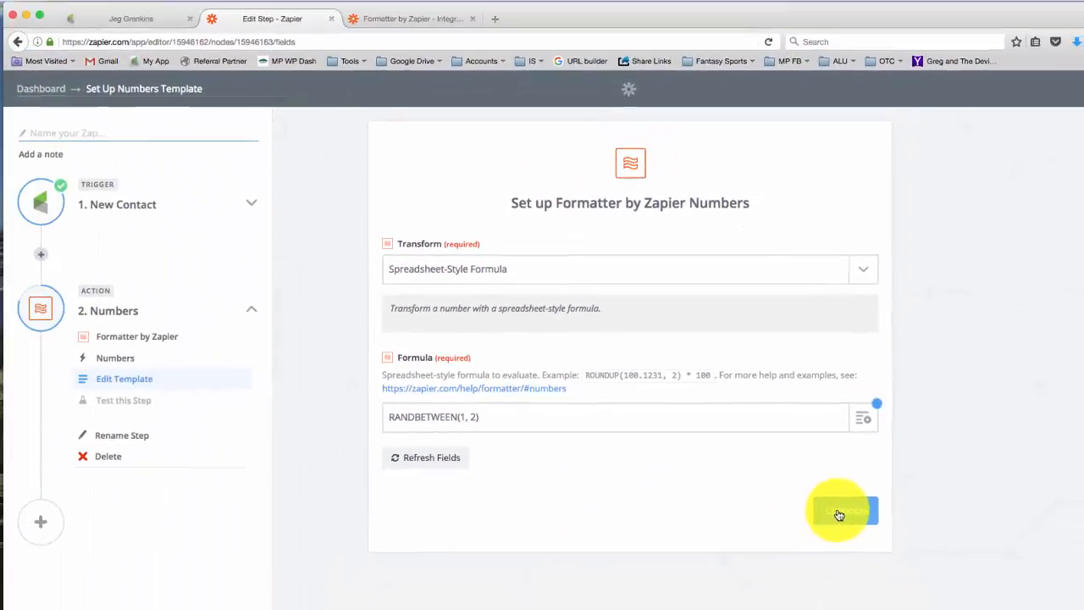
Save the Numbers template, run the Formatter test, and view its output number.
left_click(840, 511)
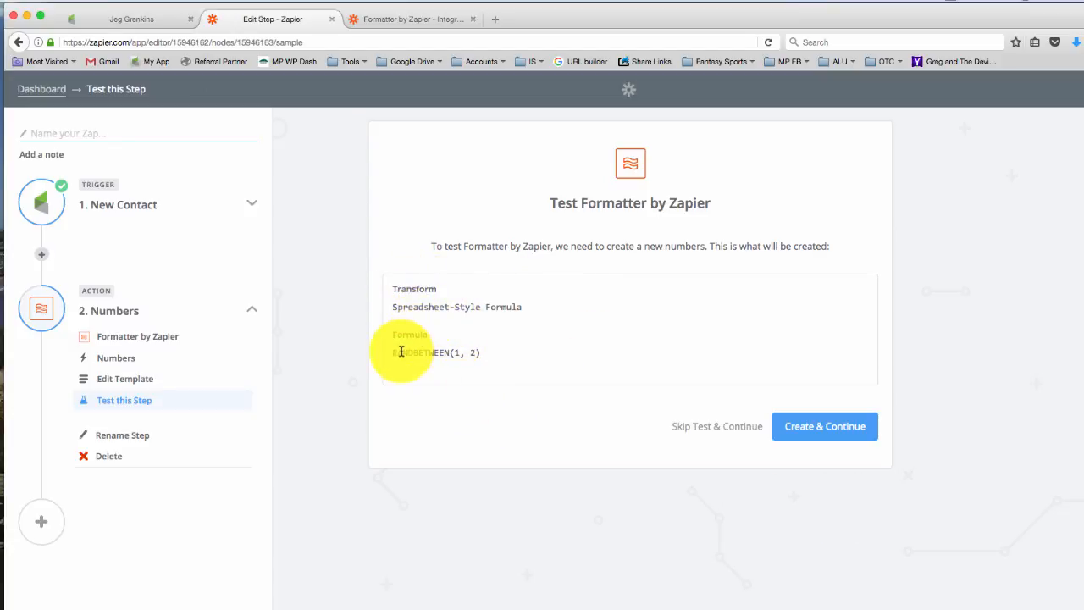
left_click(829, 430)
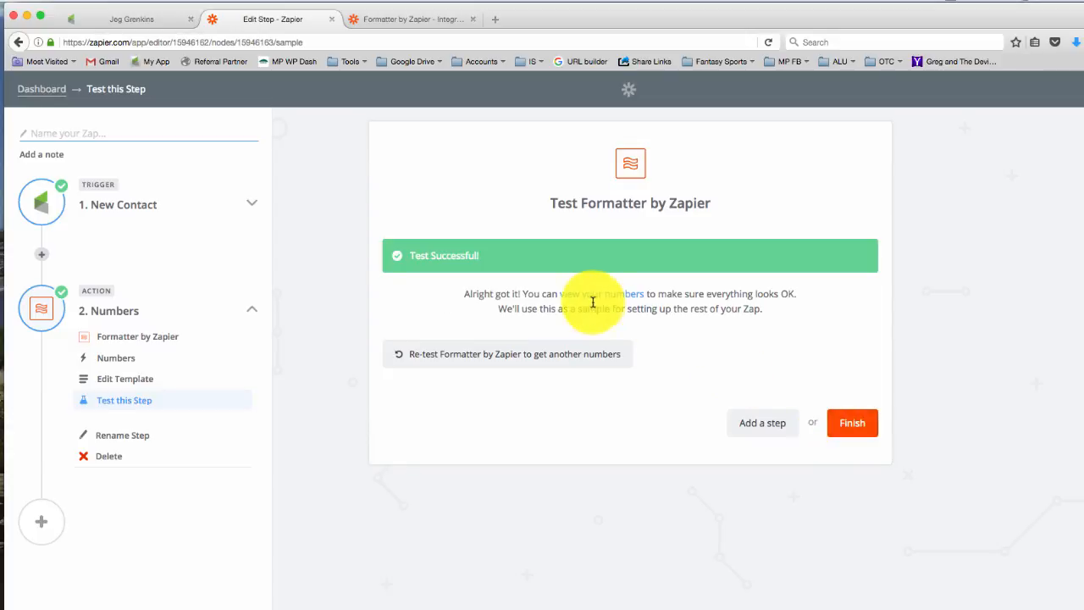
left_click(593, 298)
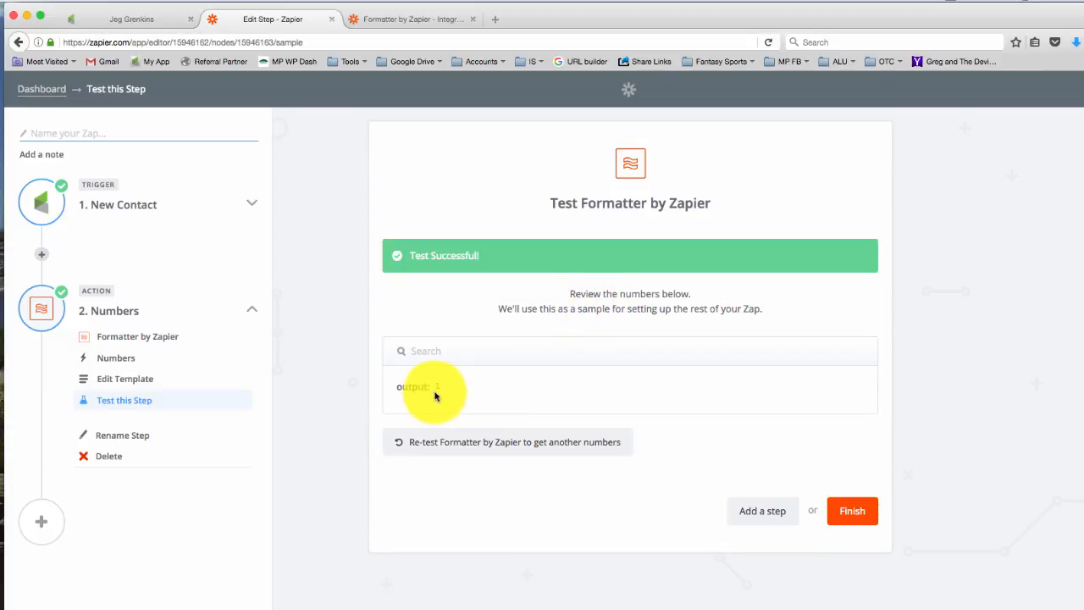
Re-test the Formatter step two more times and check the random number each run gives.
left_click(472, 443)
left_click(806, 424)
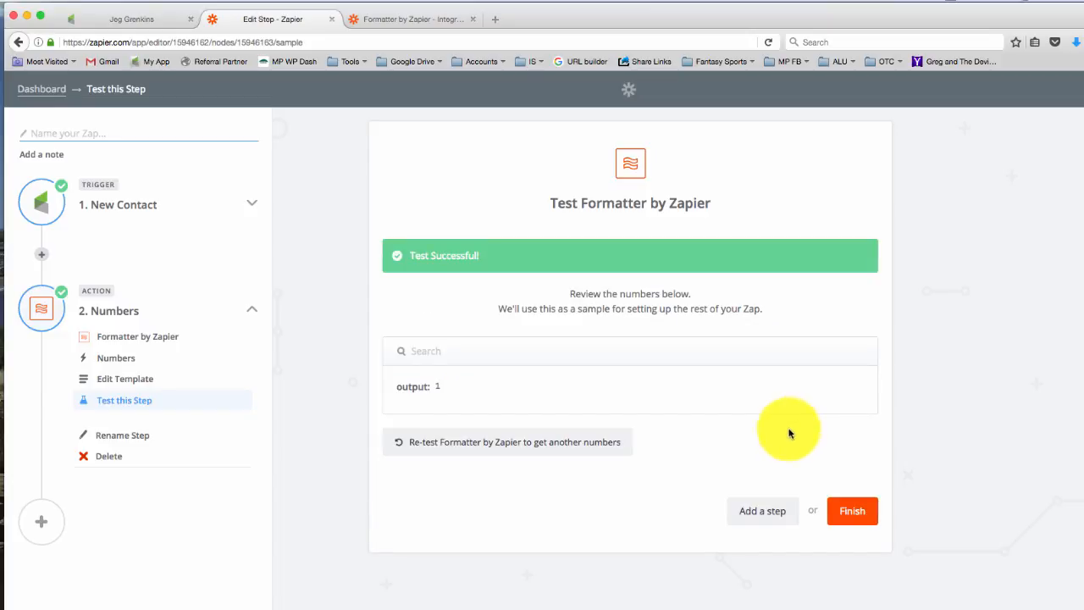
left_click(470, 443)
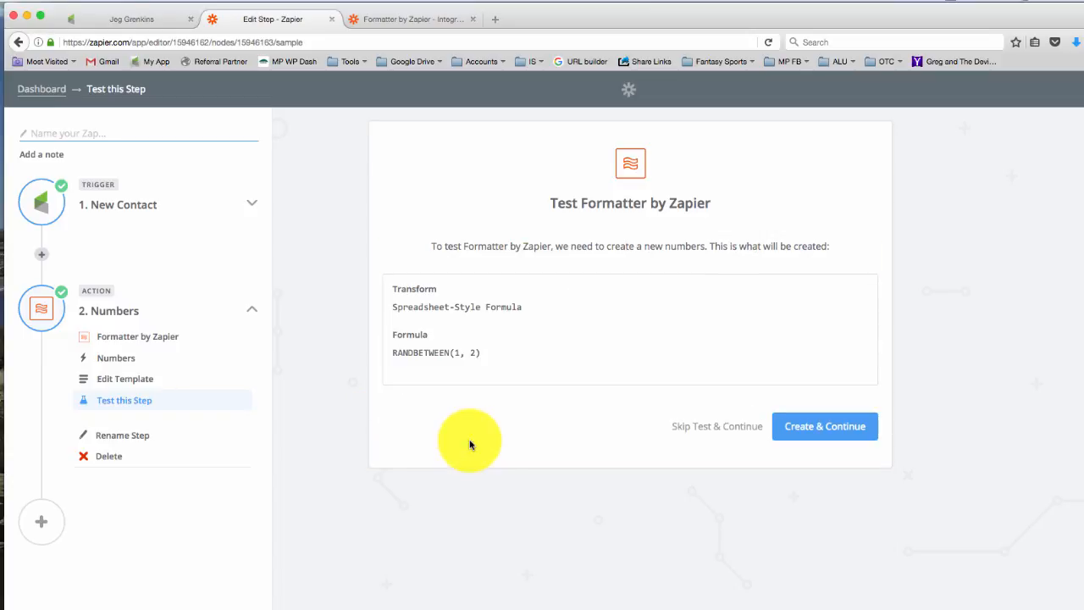
left_click(816, 426)
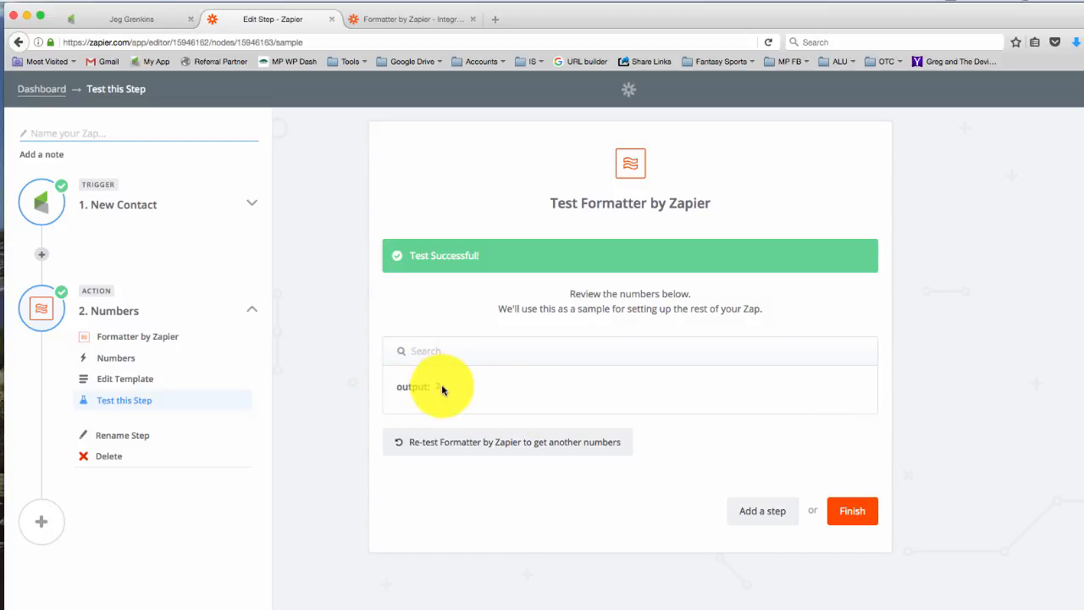
Finish the Numbers step and add a third Zap step with Infusionsoft as the action app.
left_click(859, 510)
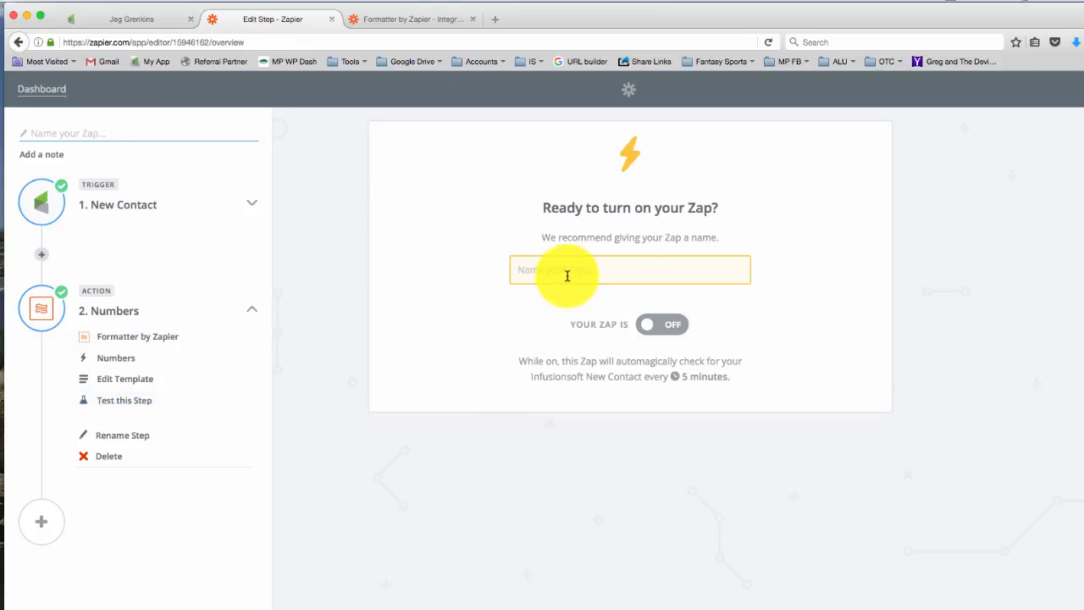
left_click(50, 528)
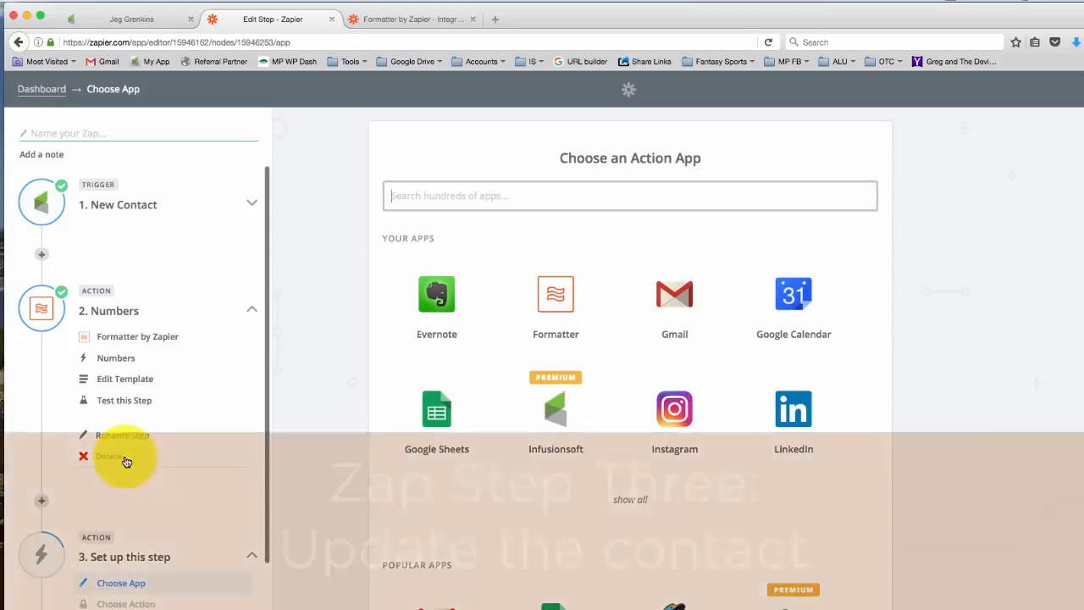
scroll(124, 459, "down", 2)
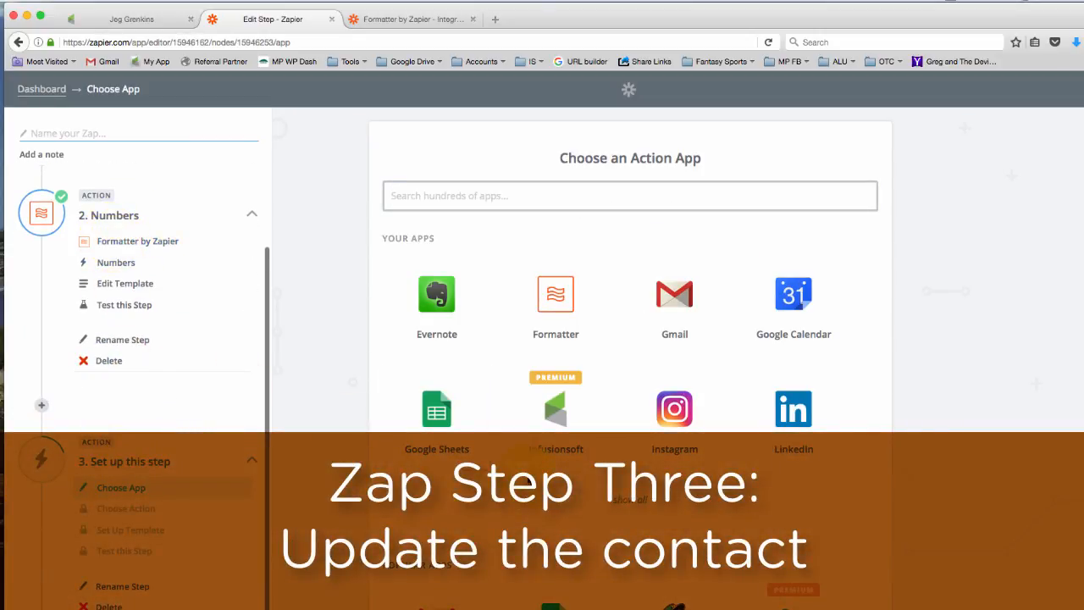
left_click(552, 415)
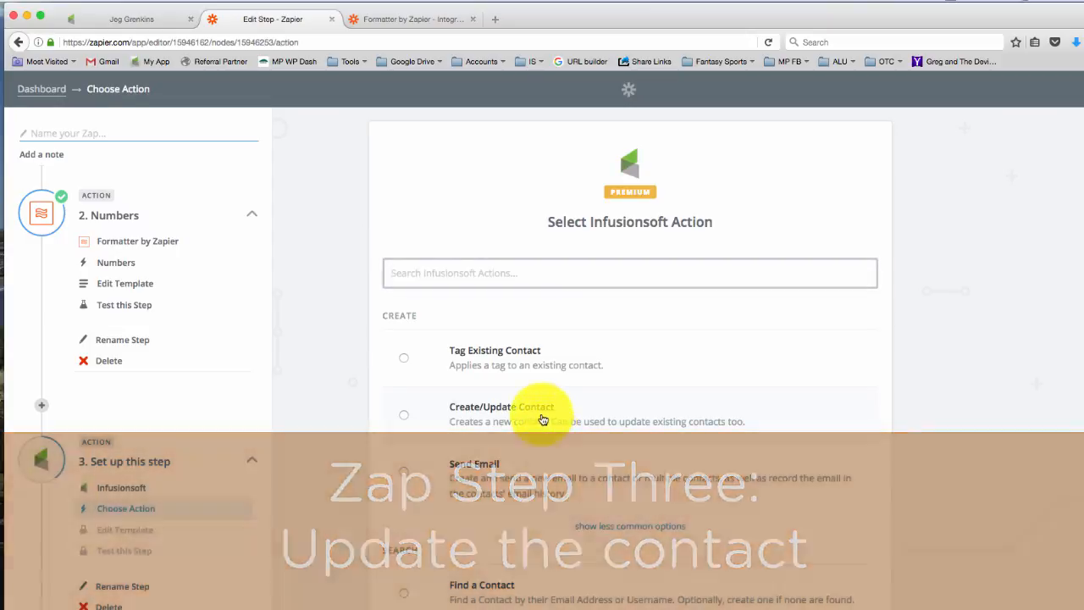
Choose Create/Update Contact as the Infusionsoft action and connect the step to the Monkeypod Infusionsoft Account.
left_click(543, 420)
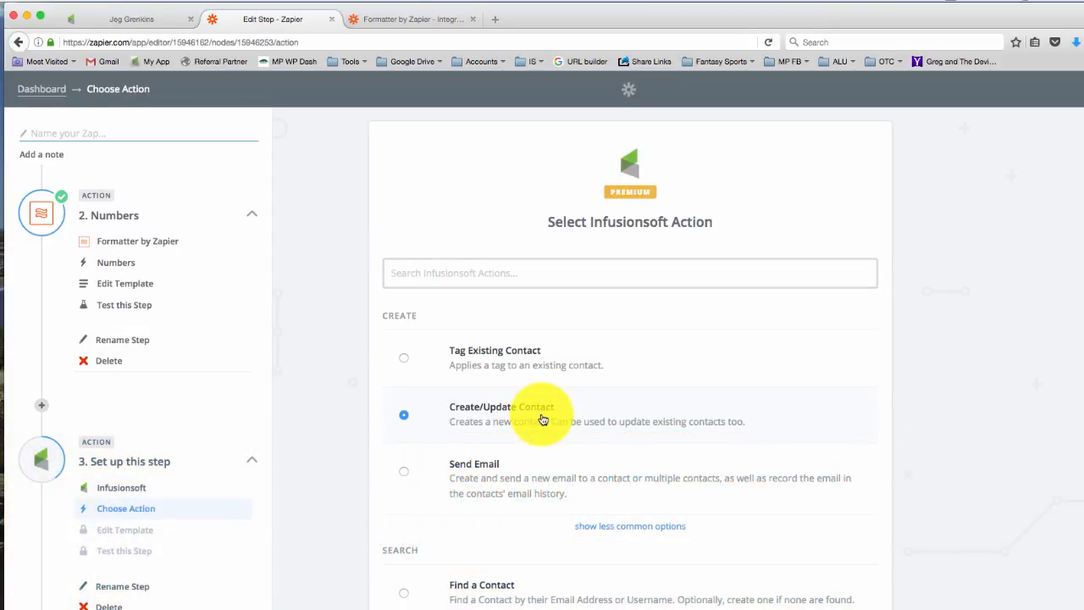
scroll(956, 502, "down", 3)
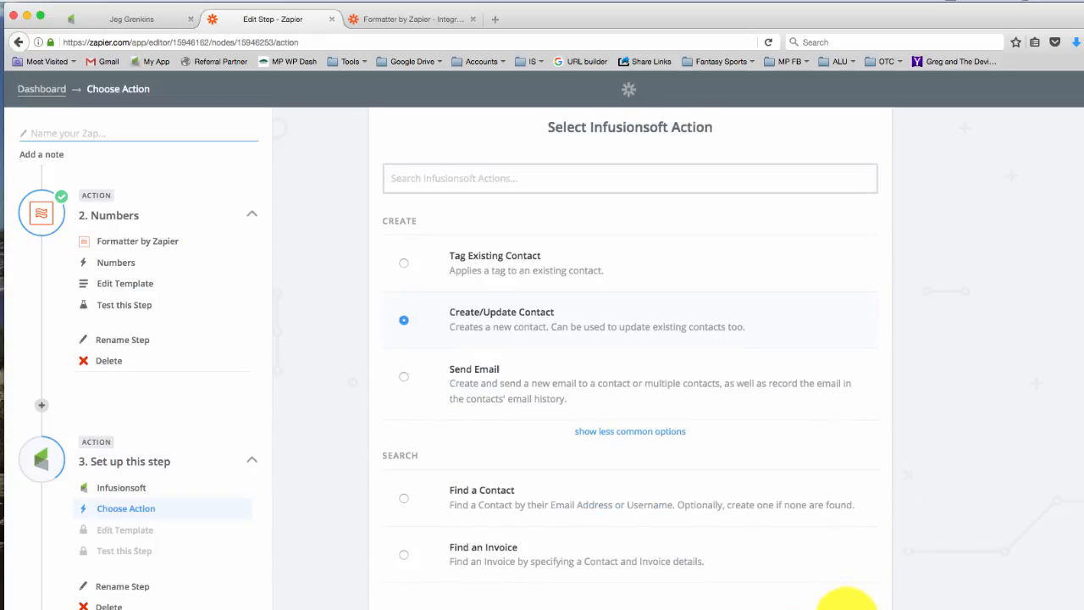
left_click(846, 608)
left_click(576, 338)
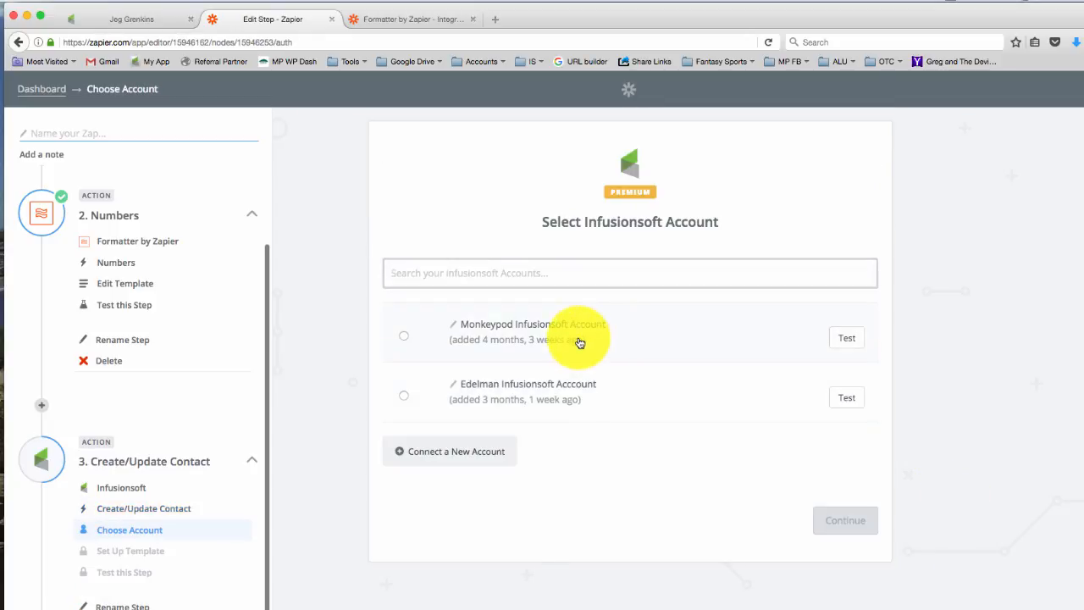
left_click(809, 515)
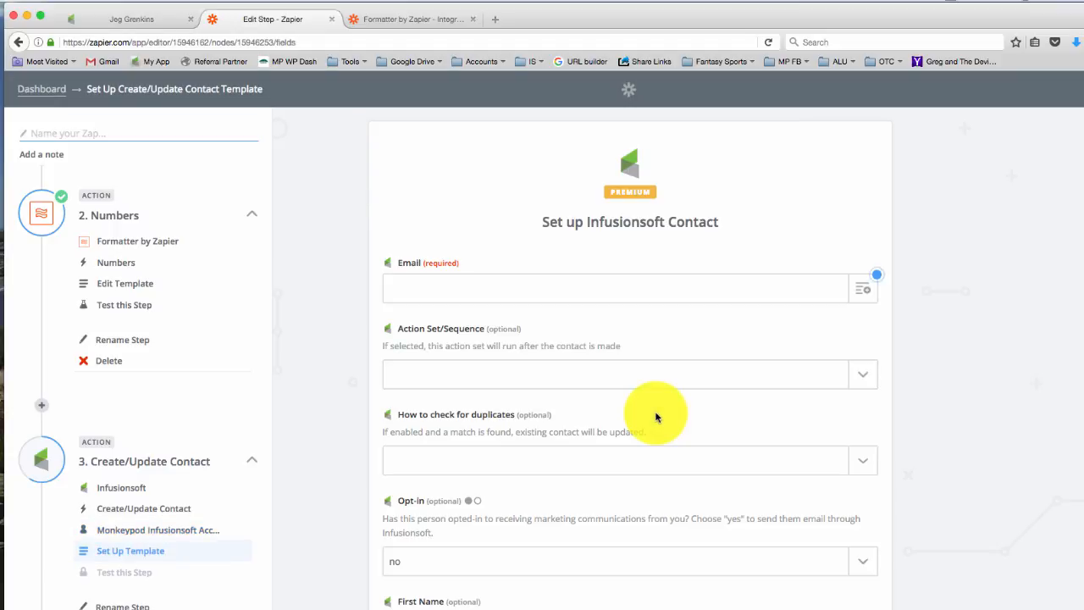
Map the contact template's required Email field to the Email value from the Step 1 New Contact trigger.
left_click(575, 289)
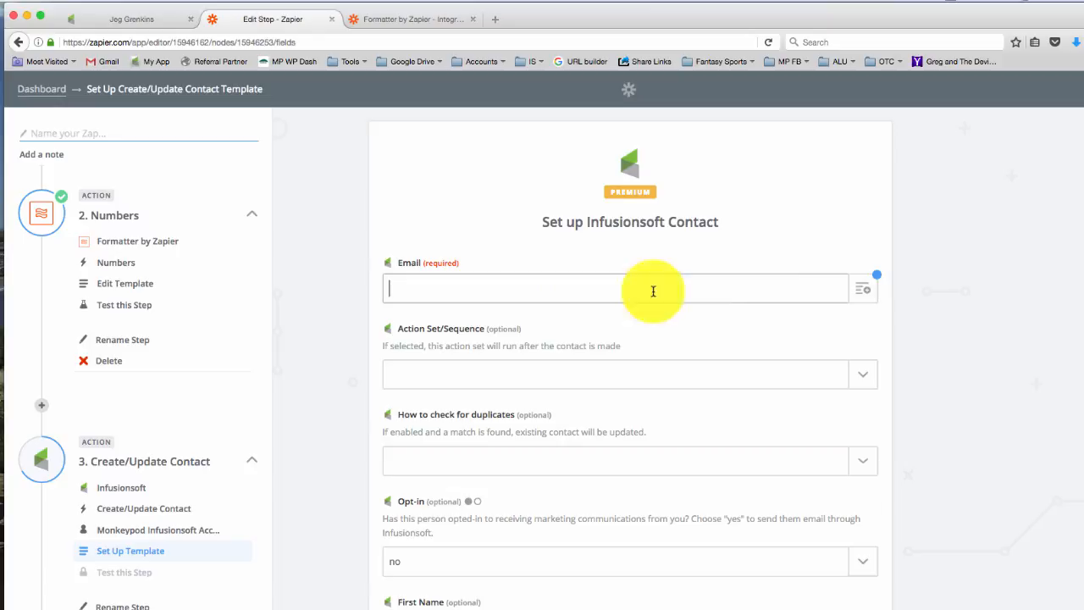
left_click(860, 291)
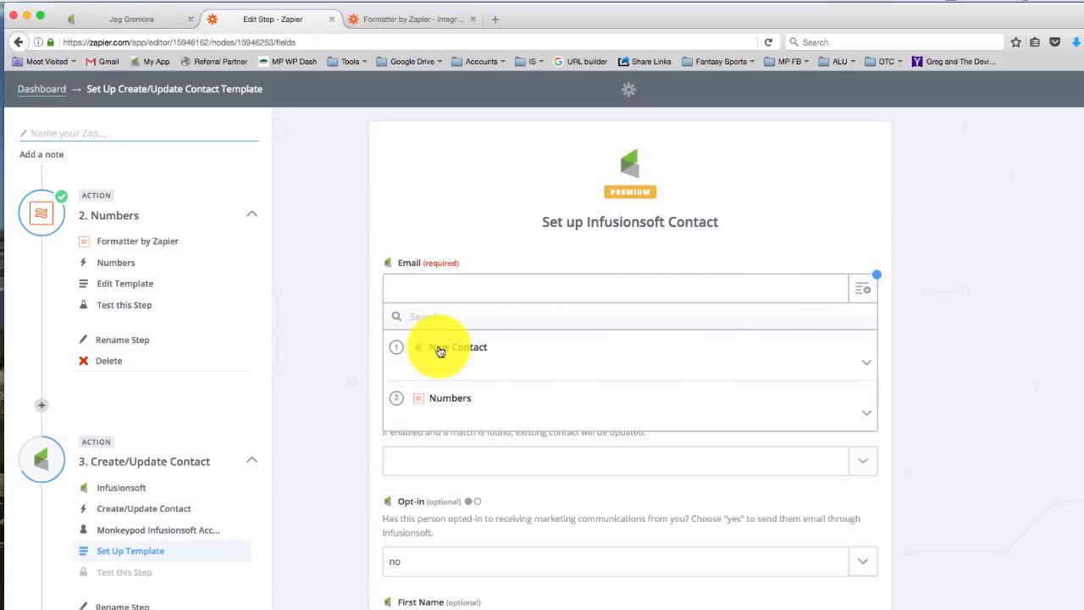
left_click(440, 349)
left_click(441, 394)
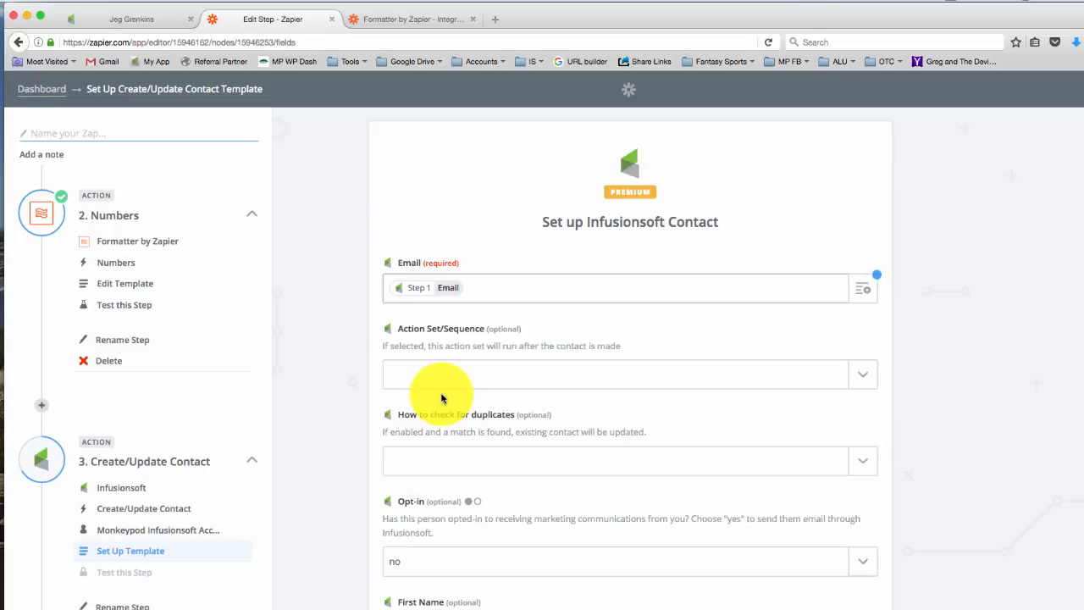
Set the contact template to check for duplicates by Email and set Opt-in to Yes.
scroll(441, 398, "down", 2)
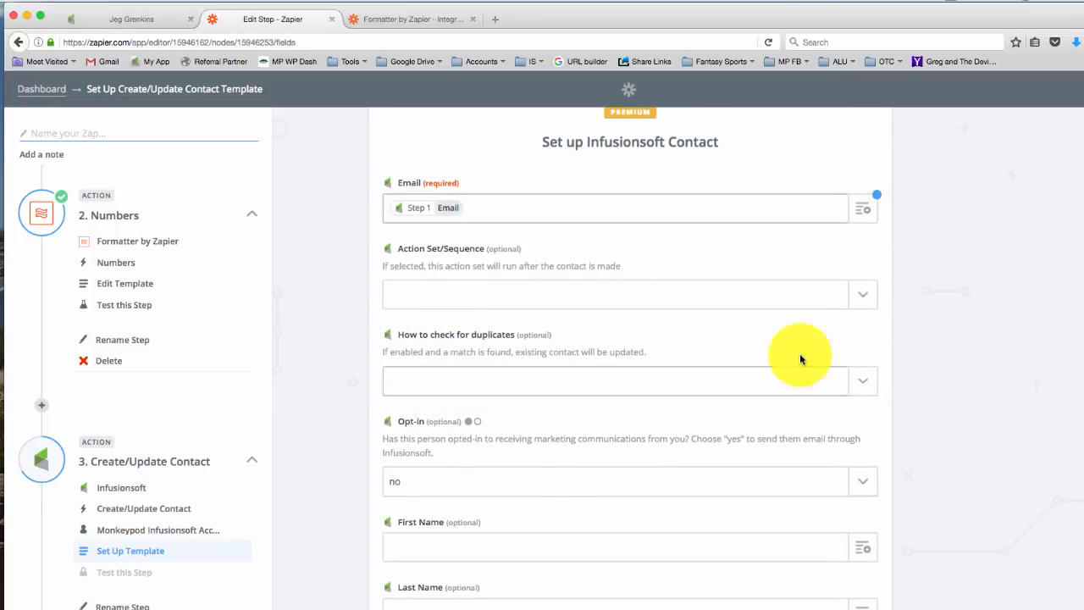
left_click(871, 388)
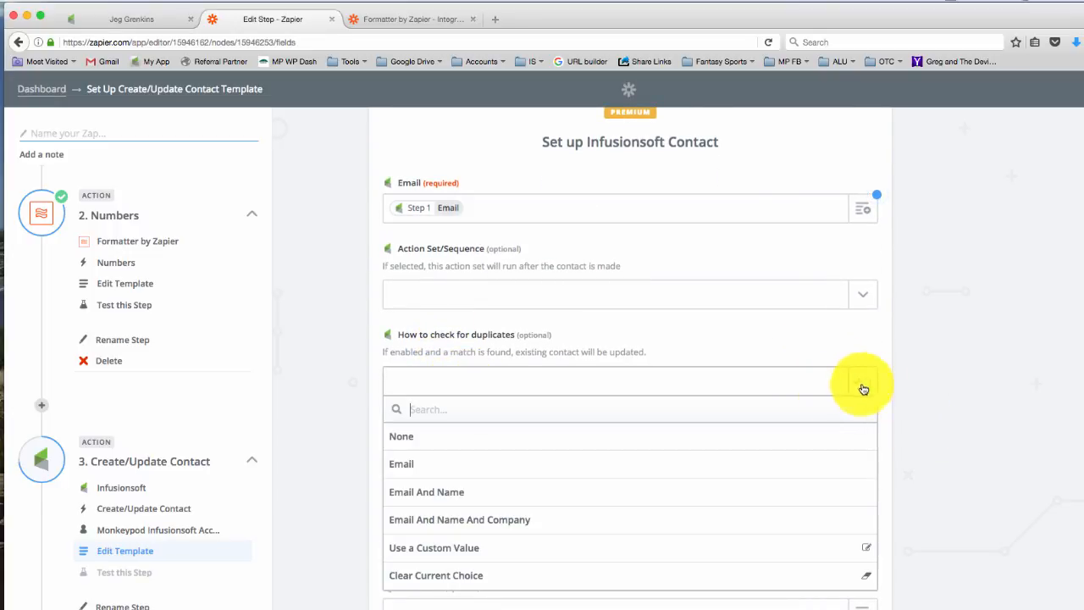
left_click(522, 463)
scroll(522, 465, "down", 2)
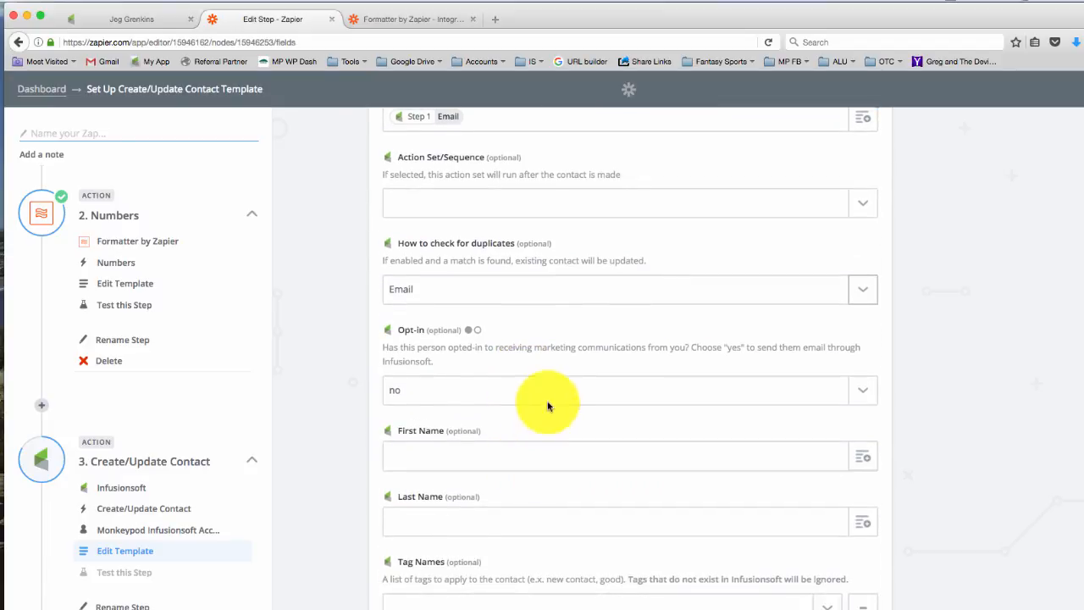
left_click(859, 397)
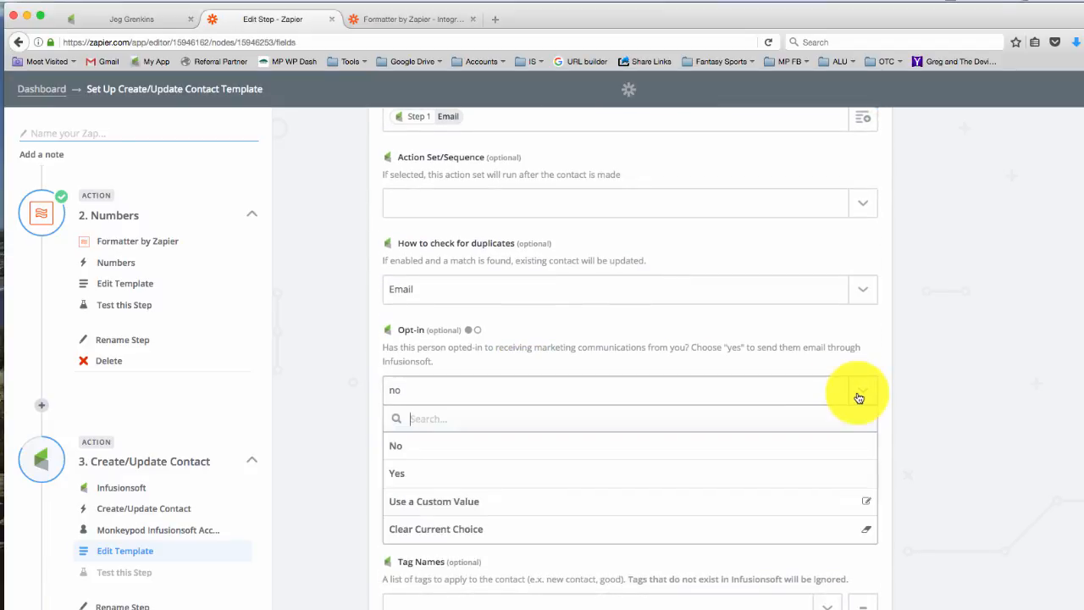
left_click(791, 468)
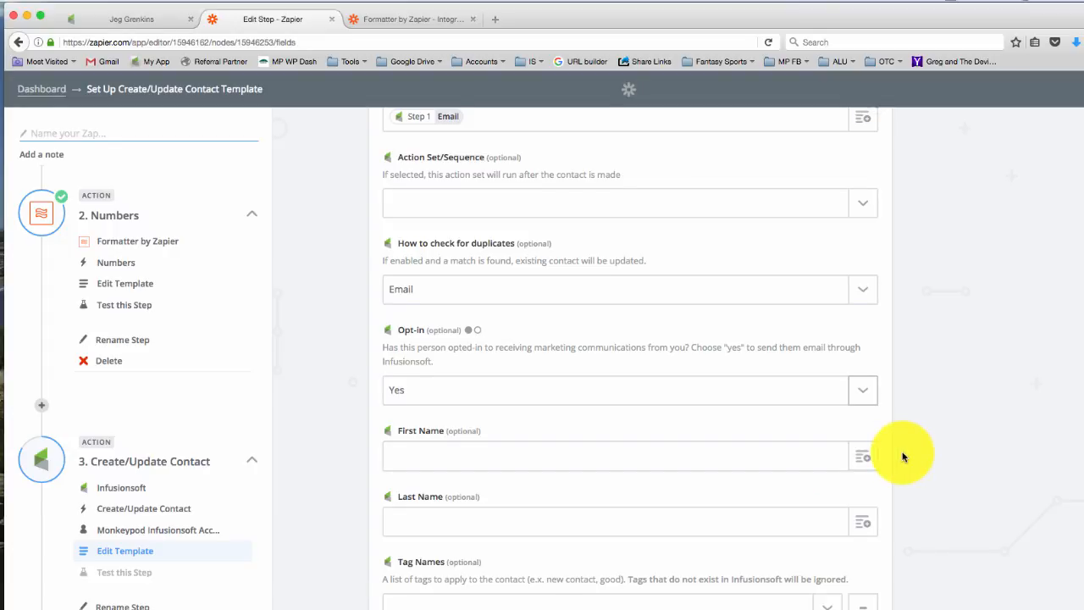
Map the Split Test custom field to the Step 2 Numbers Output and save the contact template.
scroll(903, 456, "down", 2)
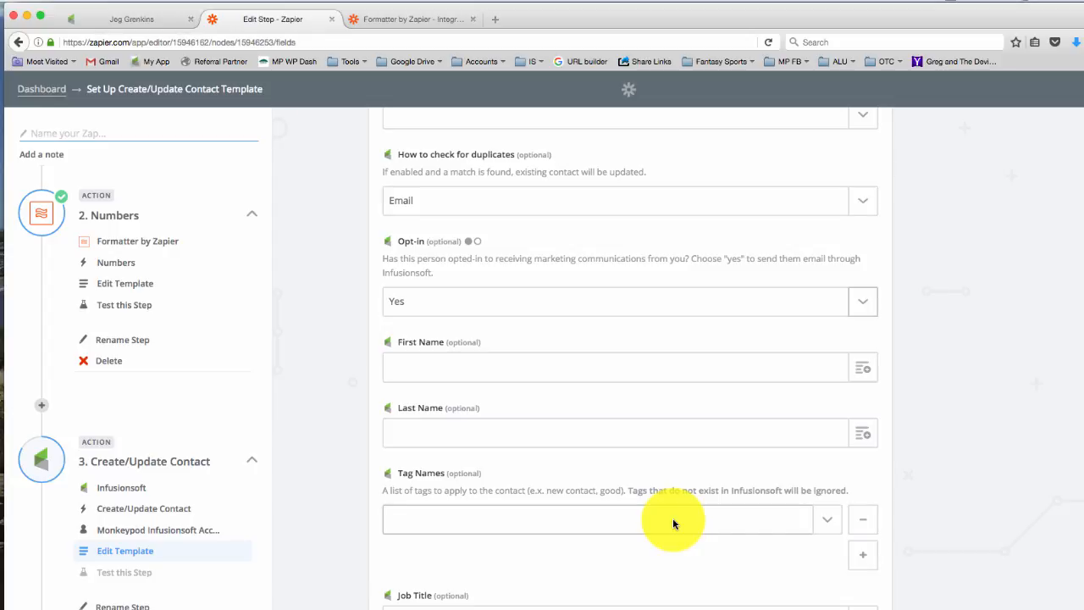
scroll(673, 520, "down", 8)
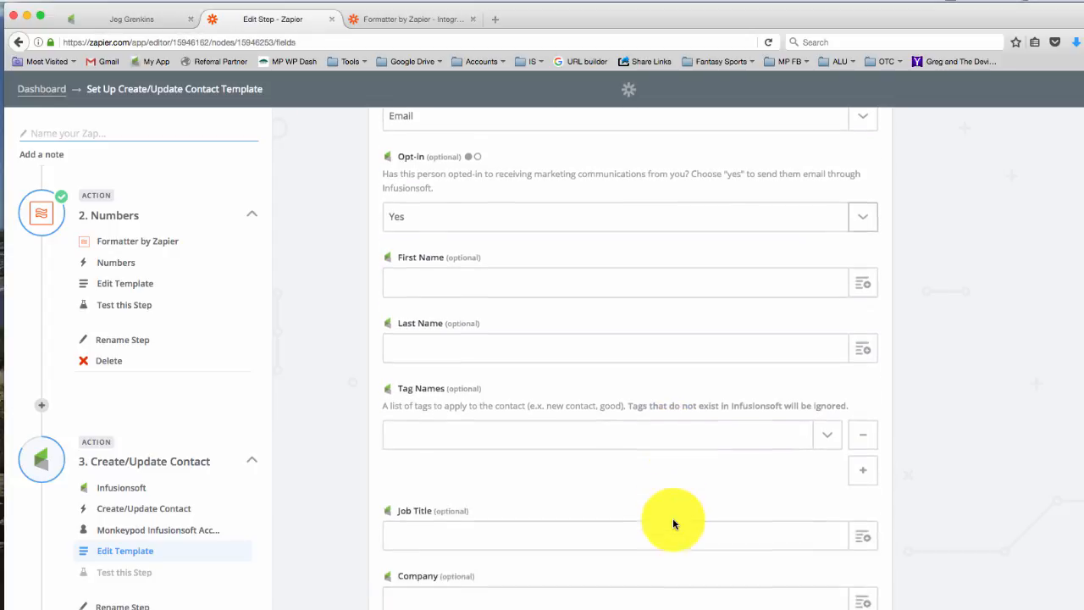
scroll(674, 523, "down", 20)
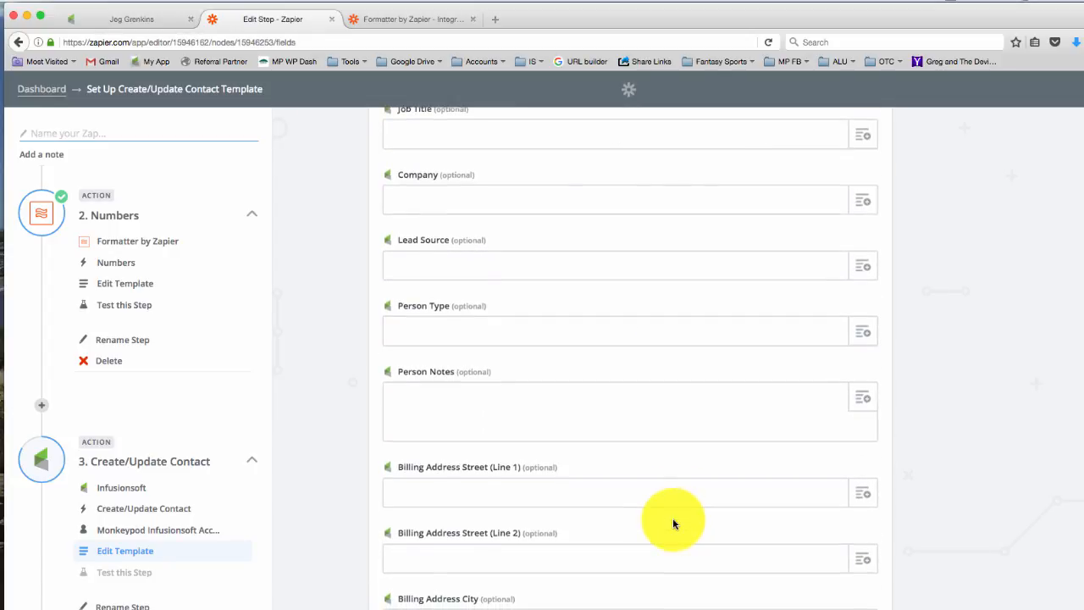
scroll(673, 523, "down", 15)
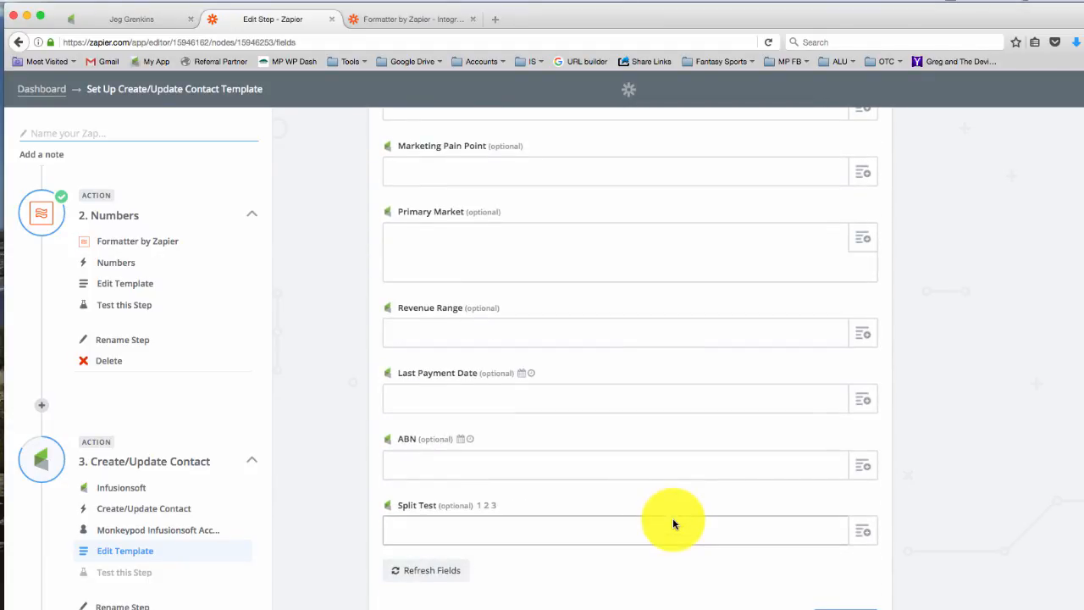
left_click(862, 530)
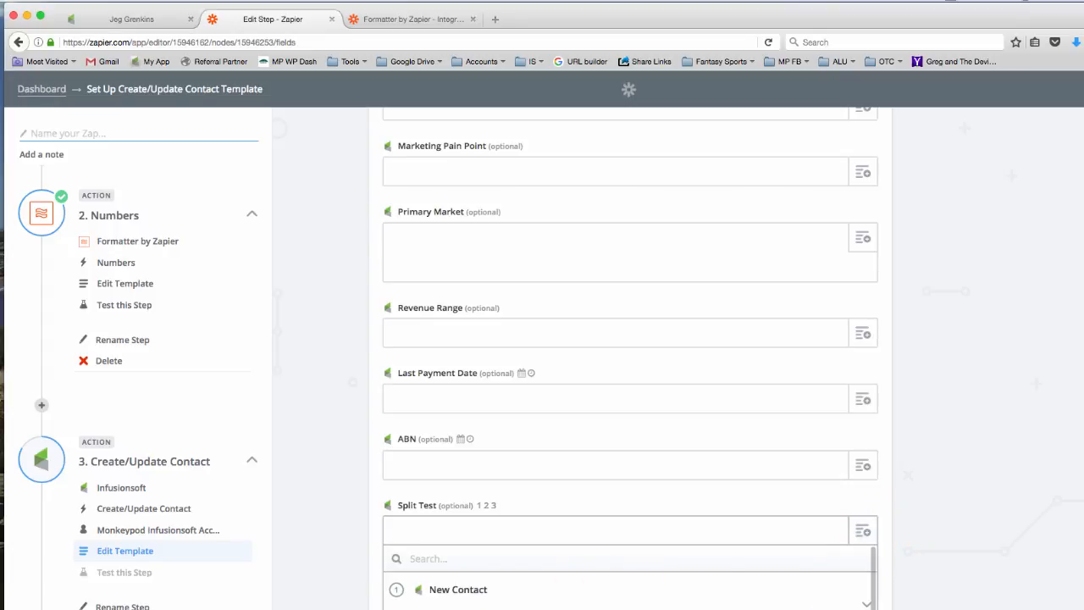
scroll(630, 576, "down", 1)
left_click(474, 606)
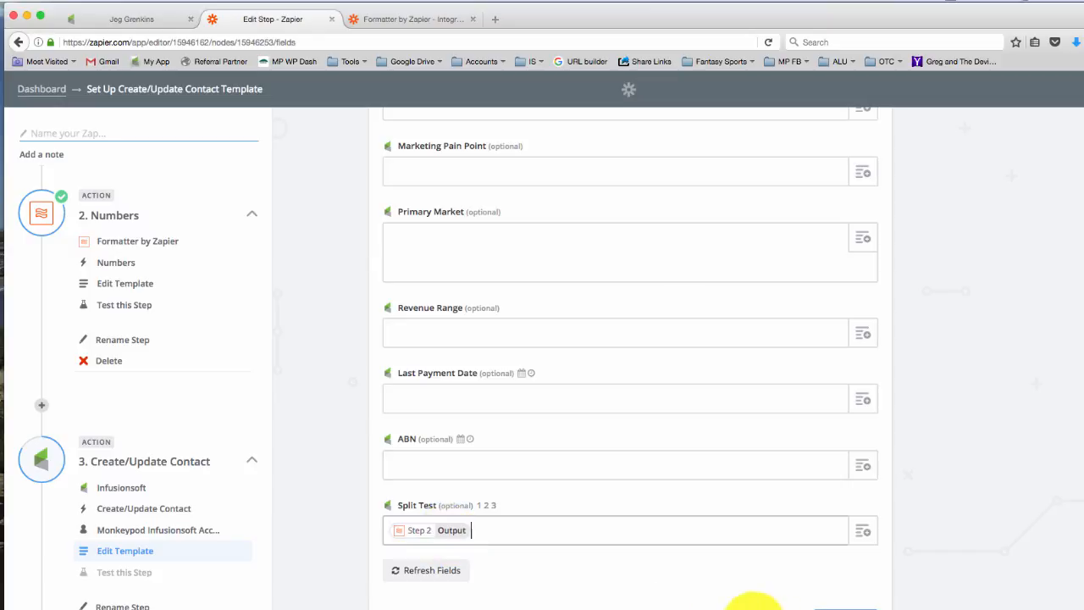
left_click(842, 606)
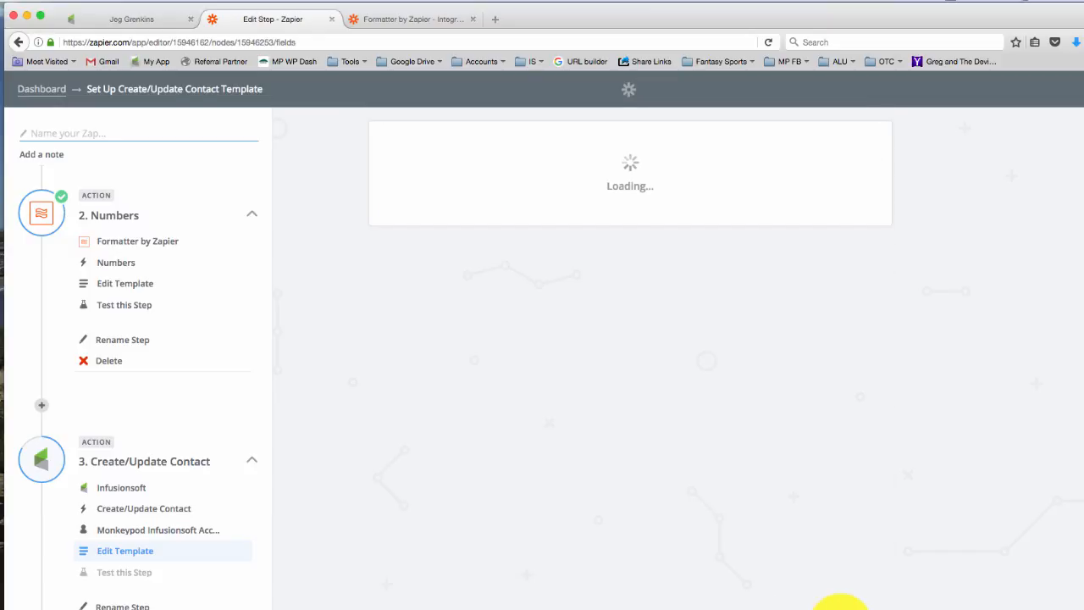
Run the Infusionsoft test for the Create/Update Contact step and review the returned contact's fields.
scroll(840, 603, "down", 5)
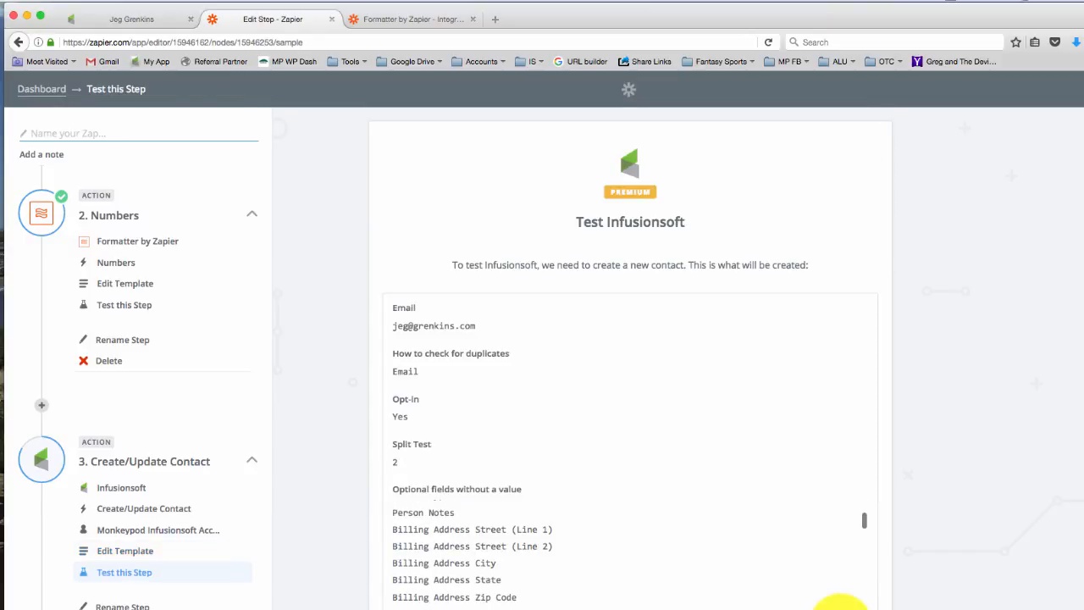
scroll(988, 537, "down", 2)
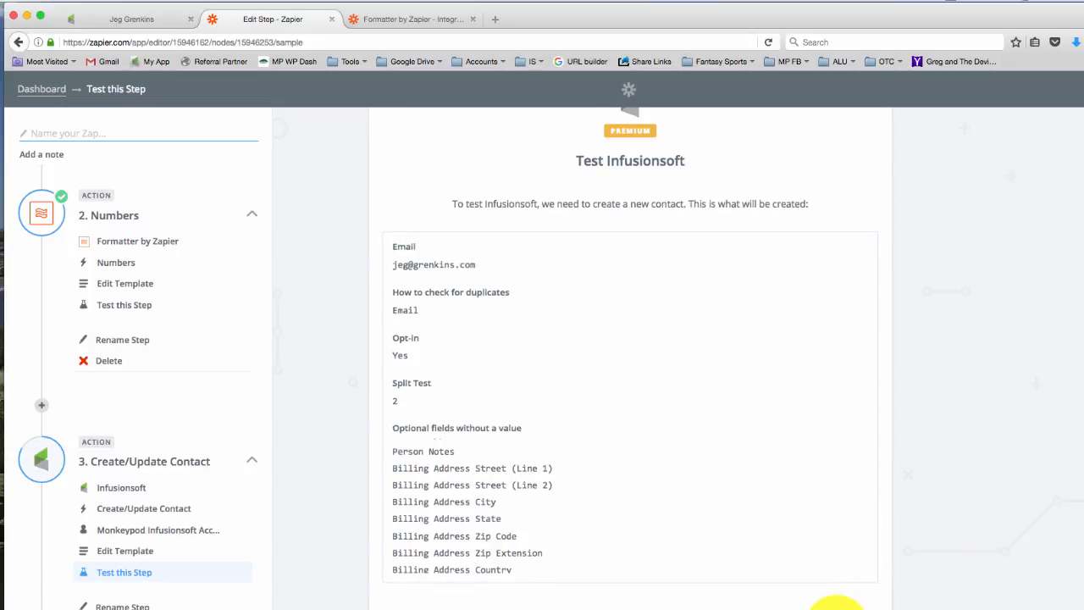
left_click(835, 607)
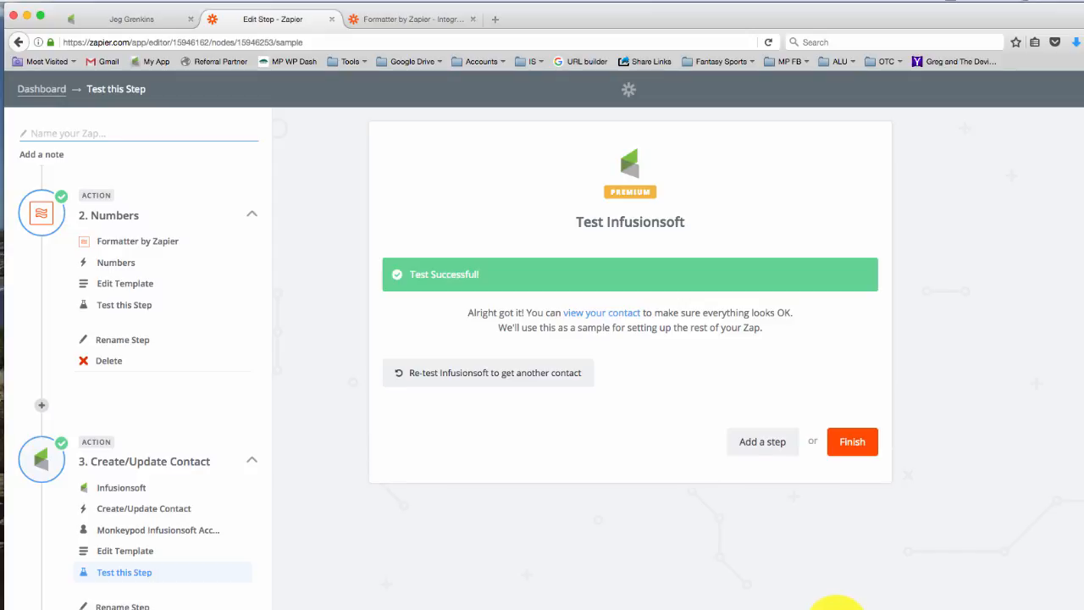
left_click(601, 313)
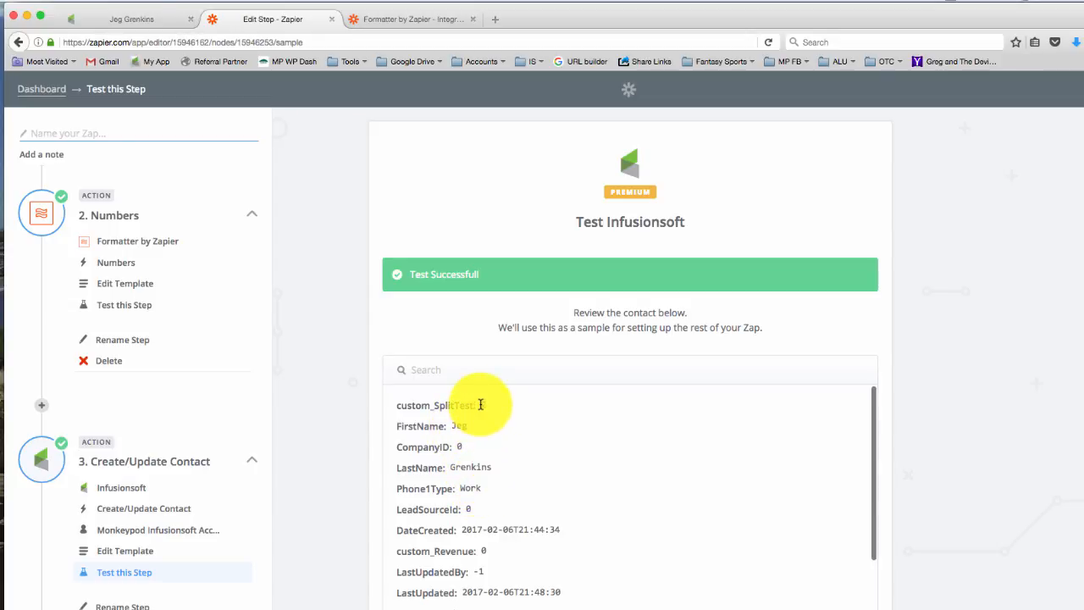
scroll(752, 467, "down", 6)
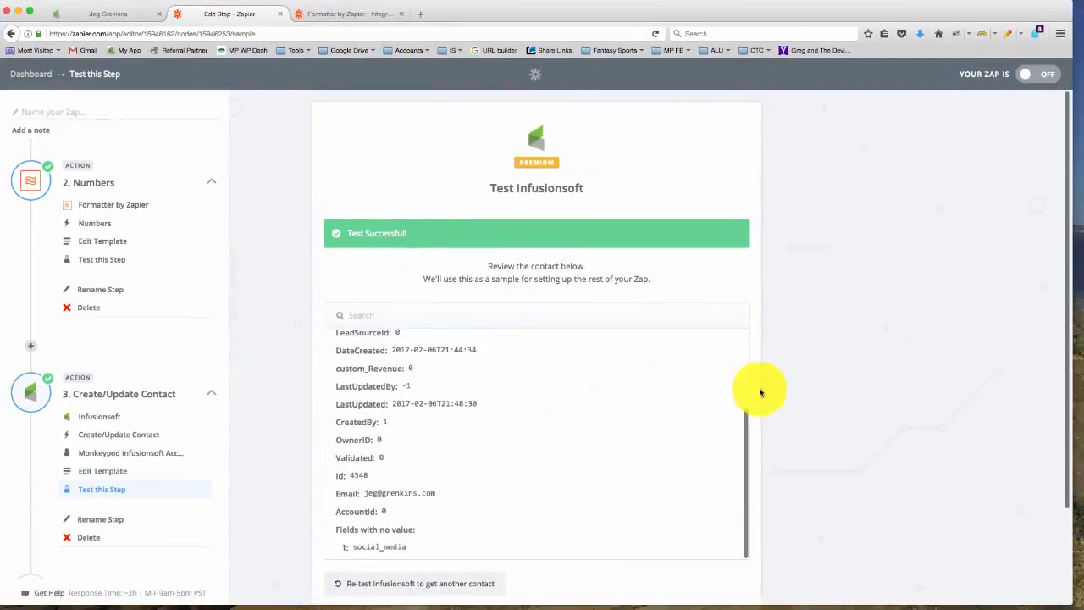
Finish the Zap setup, name the Zap Monkeypod Split Test, and turn it on.
left_click(728, 532)
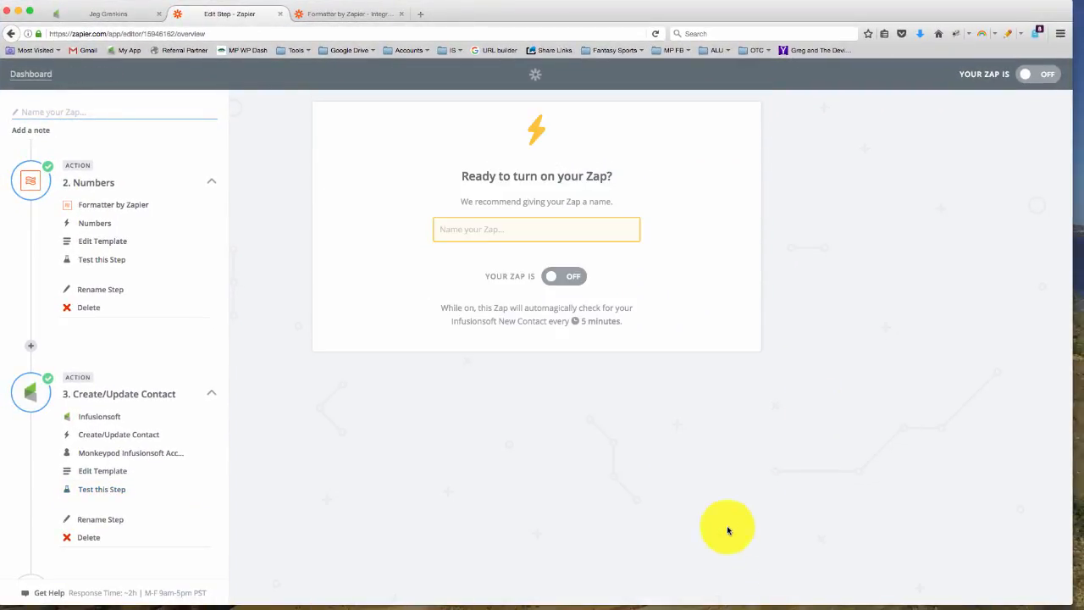
left_click(565, 238)
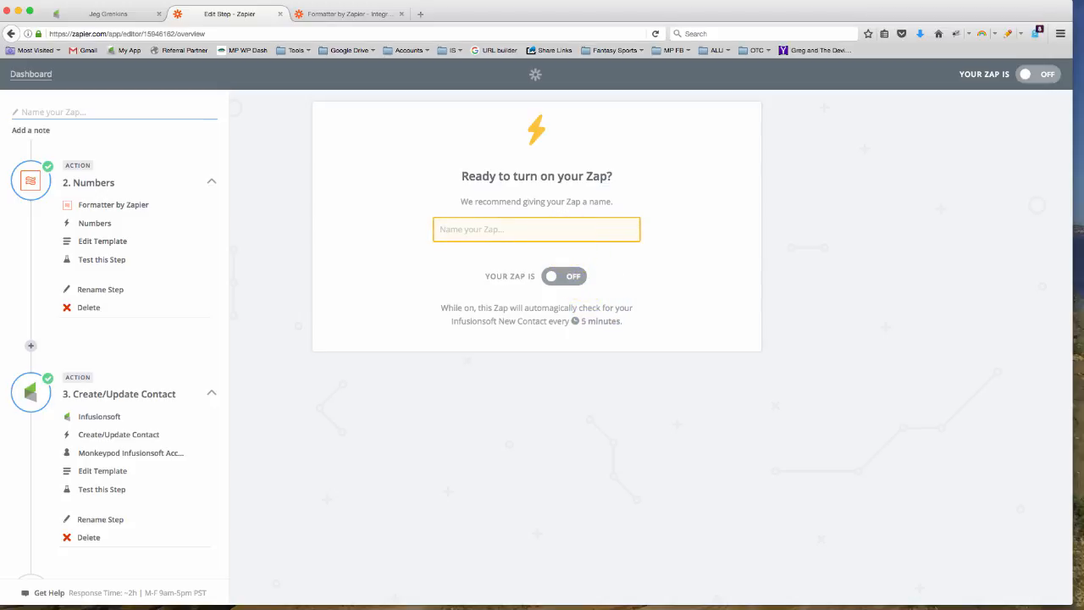
type("Monkey")
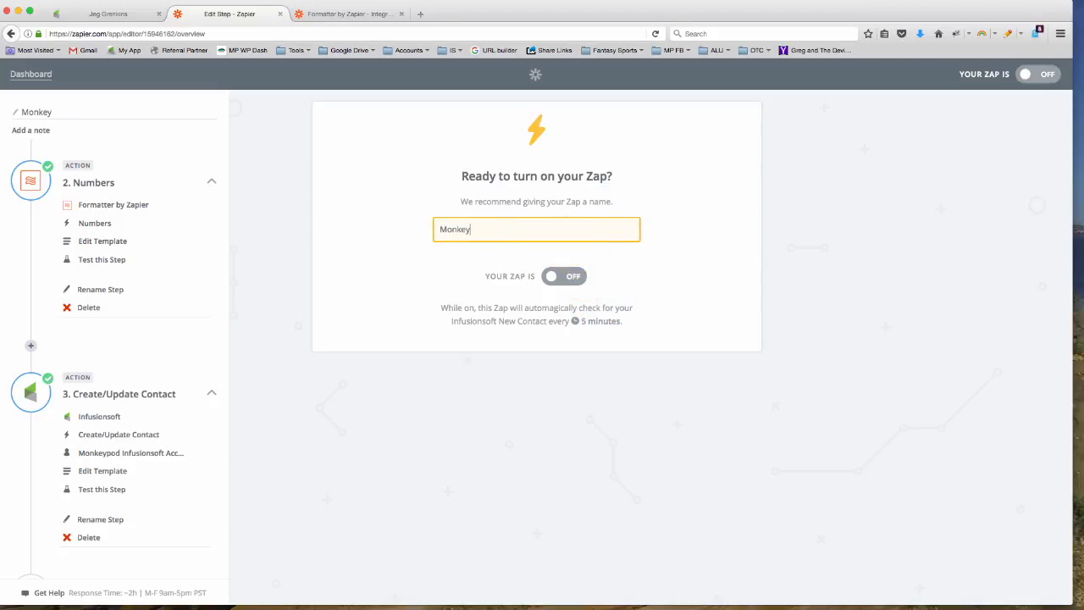
type("pod Split Test")
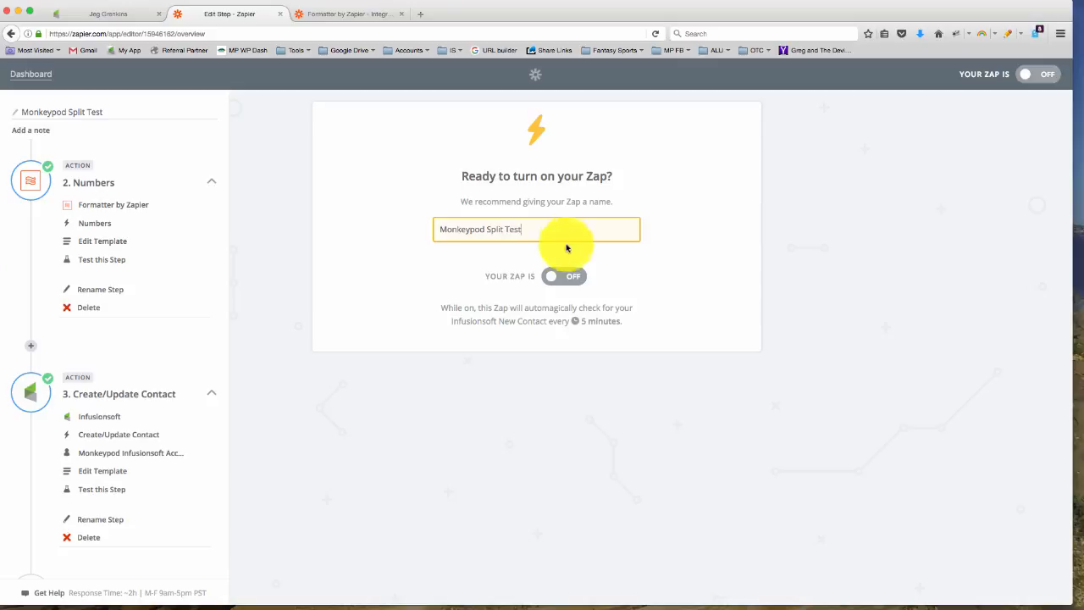
left_click(573, 278)
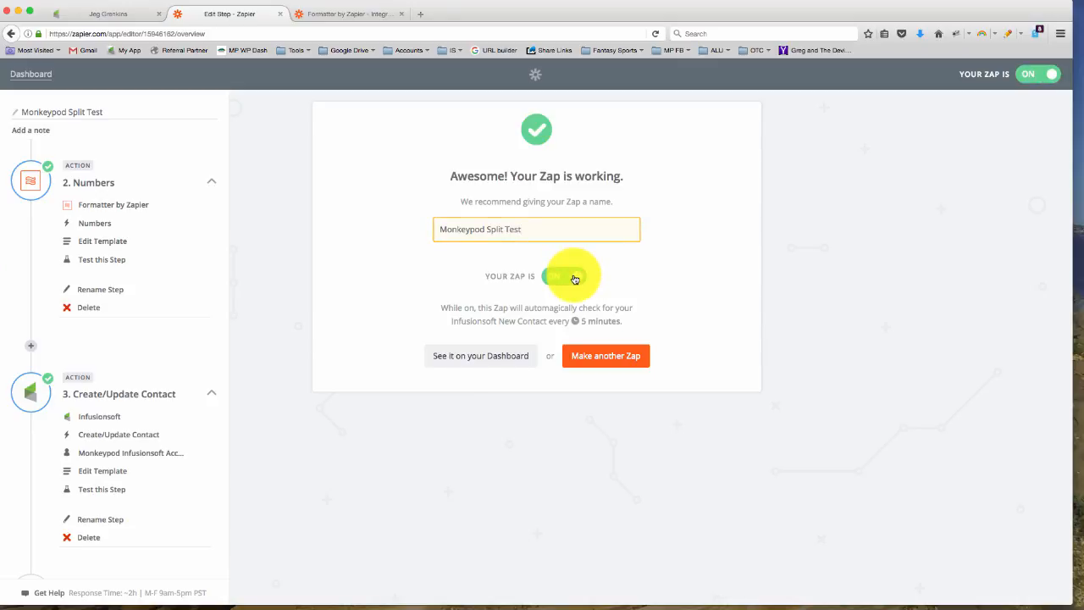
View the Zap on the dashboard, then switch to Infusionsoft and check the Split Test custom field in the test contact's record.
left_click(522, 357)
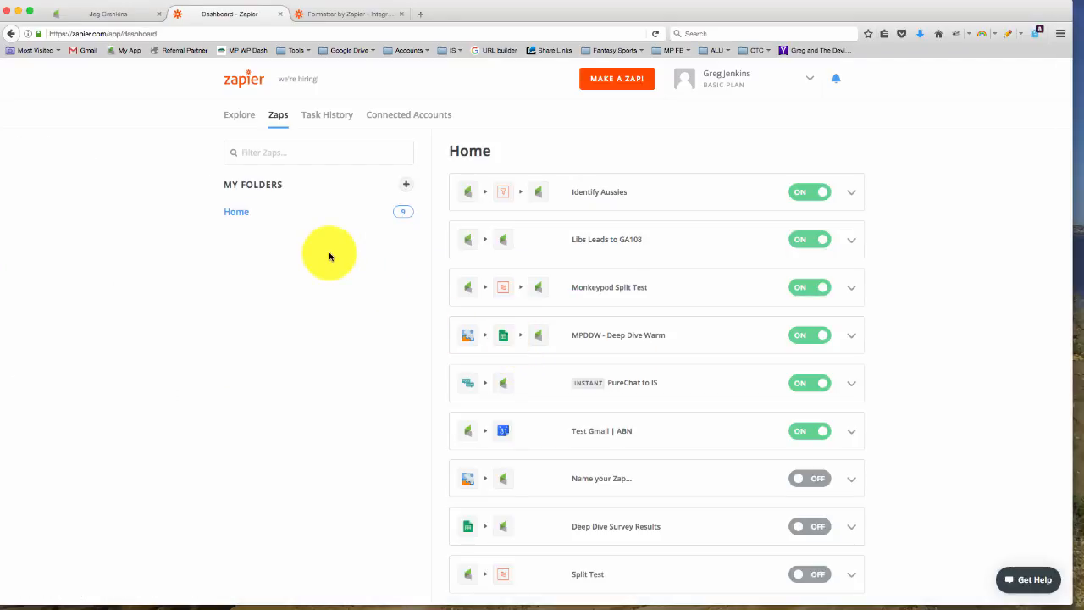
left_click(129, 14)
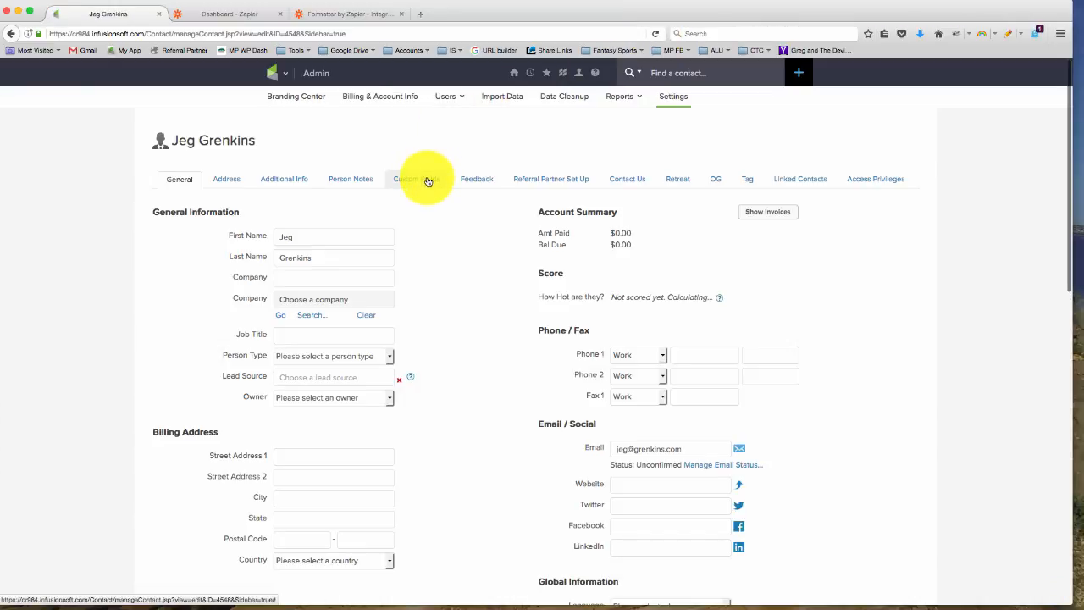
left_click(427, 181)
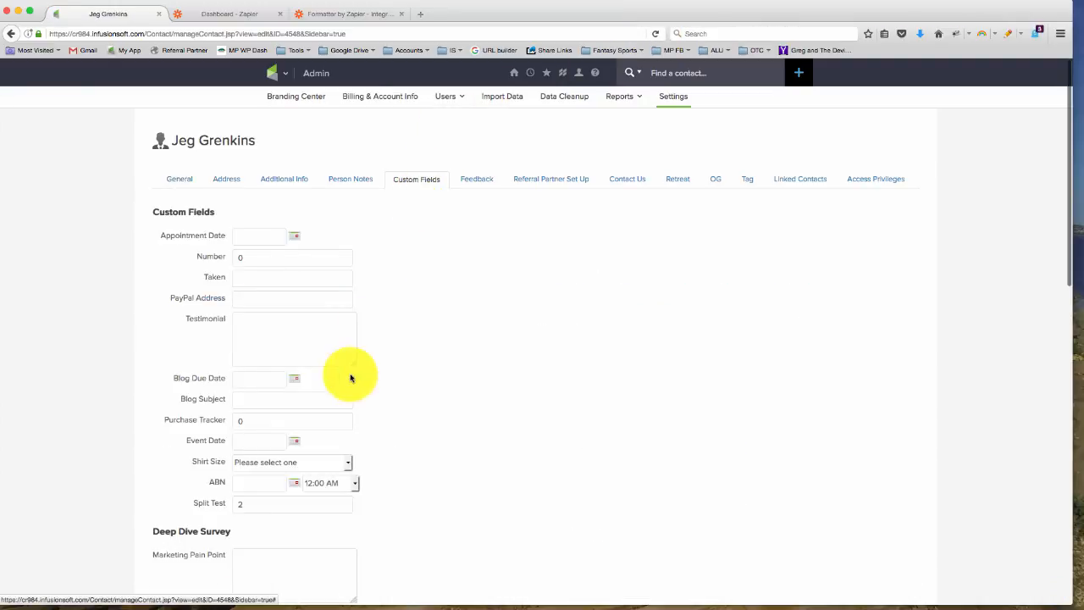
scroll(350, 387, "down", 3)
scroll(350, 387, "down", 1)
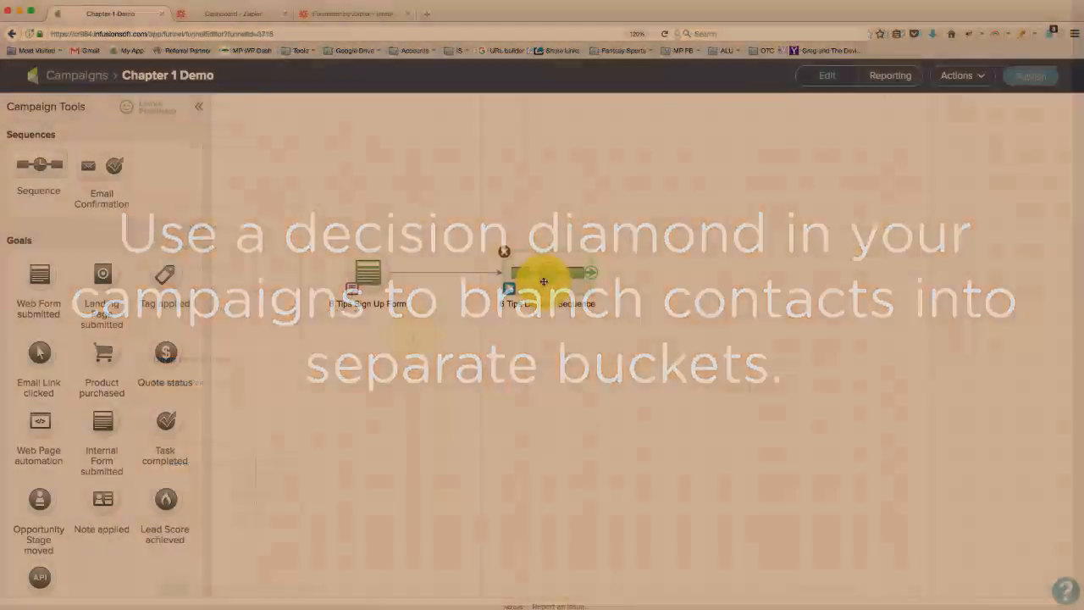
Duplicate the 6 Tips Delivery Sequence below the original, then name the copy 6 Tips Delivery Sequence V2 and the original 6 Tips Delivery Sequence V1.
right_click(564, 288)
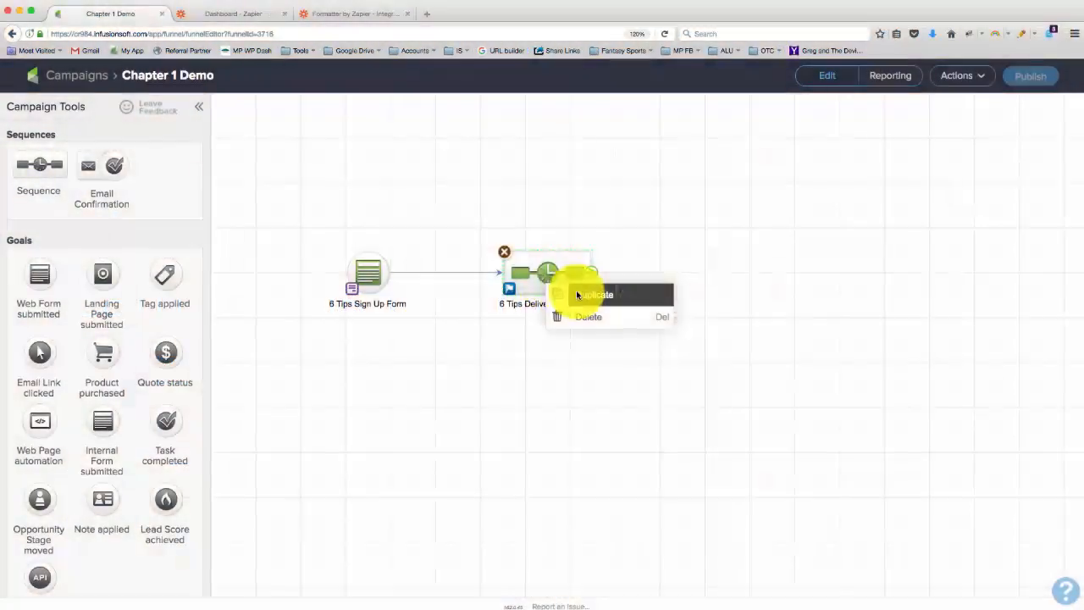
left_click(593, 294)
double_click(554, 394)
key("Right")
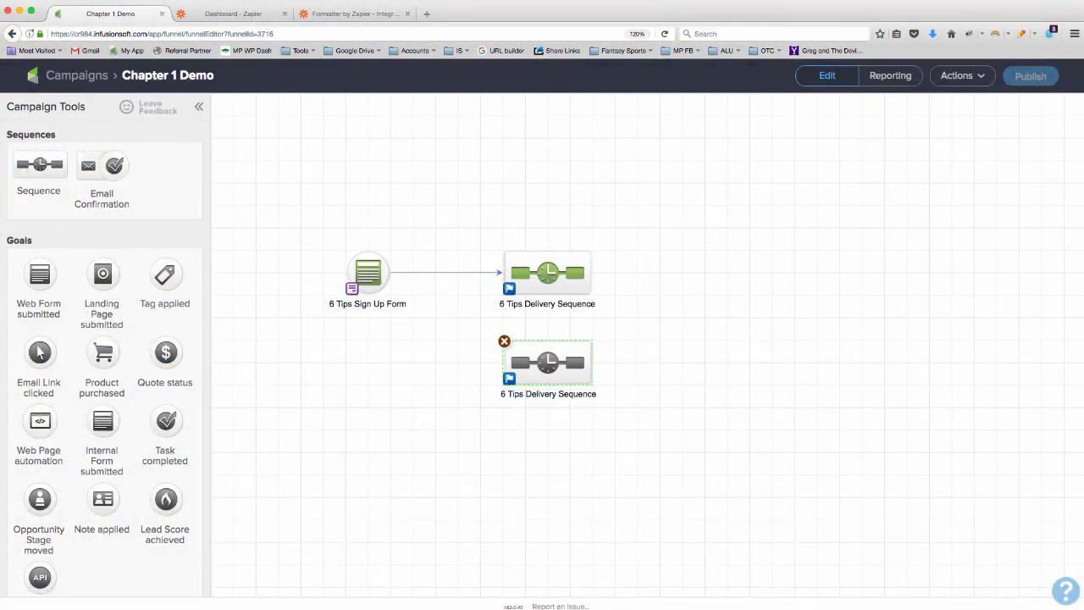
type("V2")
left_click(569, 307)
type("V1")
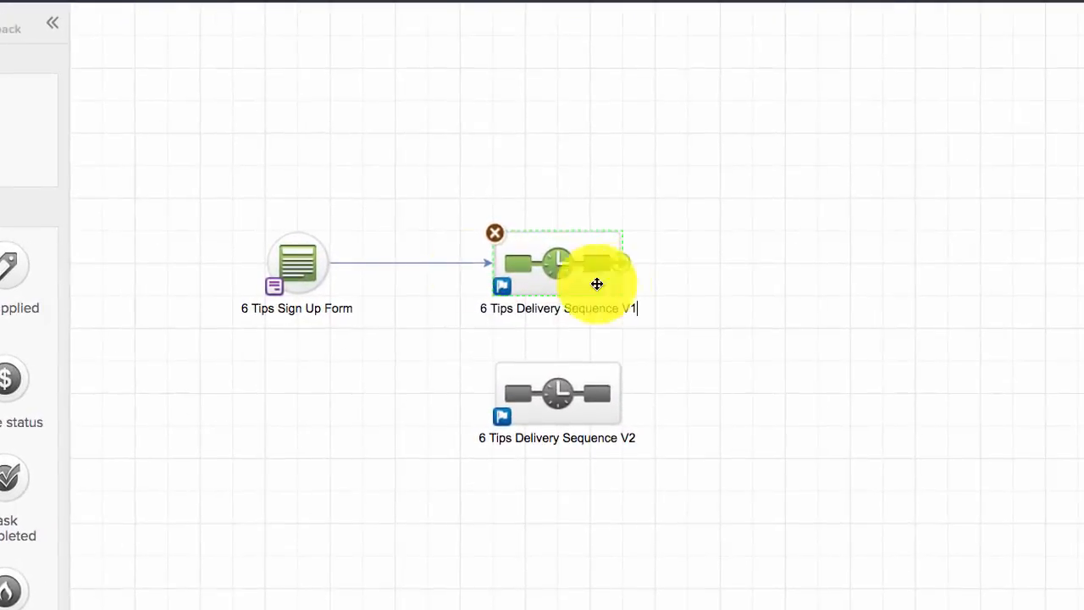
Connect the 6 Tips Sign Up Form to the V2 sequence too, and open the rules of the decision diamond between them.
left_click(380, 287)
left_click_drag(300, 332, 508, 380)
left_click(375, 326)
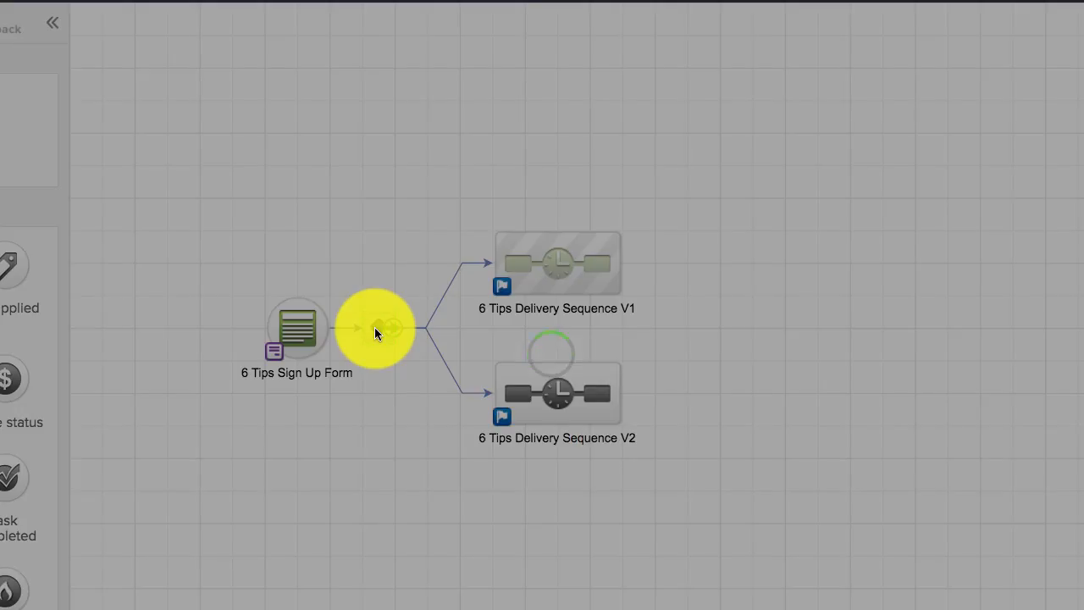
Add a rule for 6 Tips Delivery Sequence V1 requiring the contact's Split Test custom field to equal 1.
left_click(520, 230)
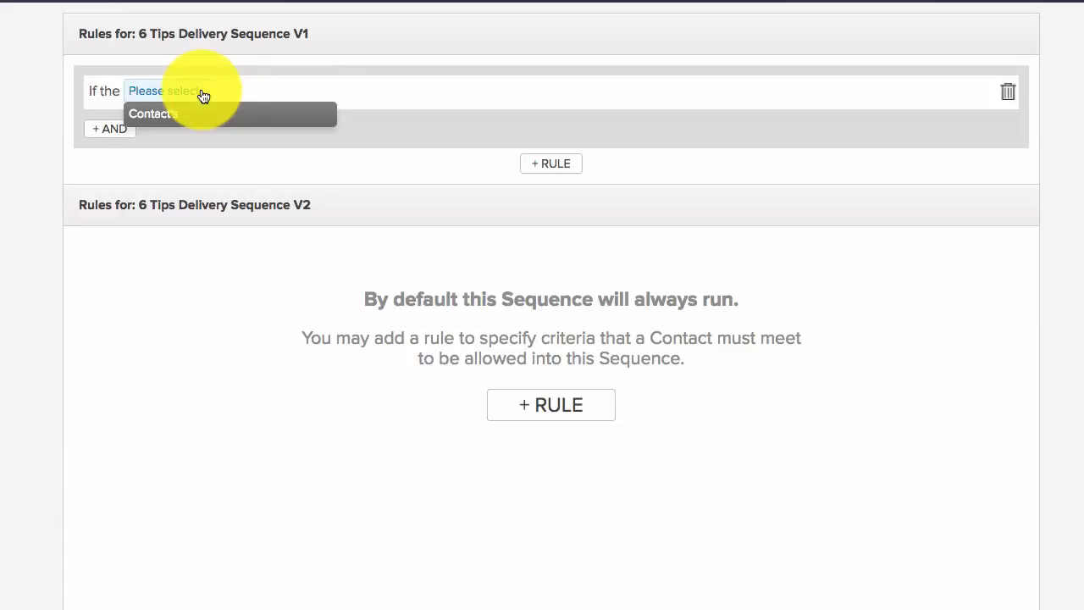
left_click(212, 113)
left_click(226, 96)
left_click(254, 135)
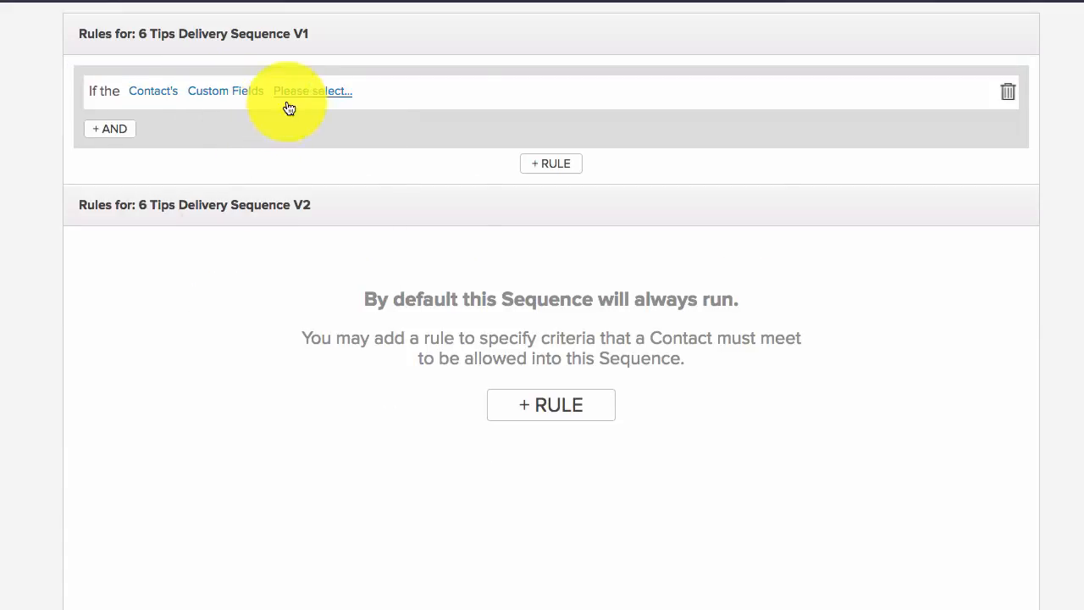
left_click(289, 99)
scroll(349, 254, "down", 2)
left_click(361, 330)
left_click(363, 91)
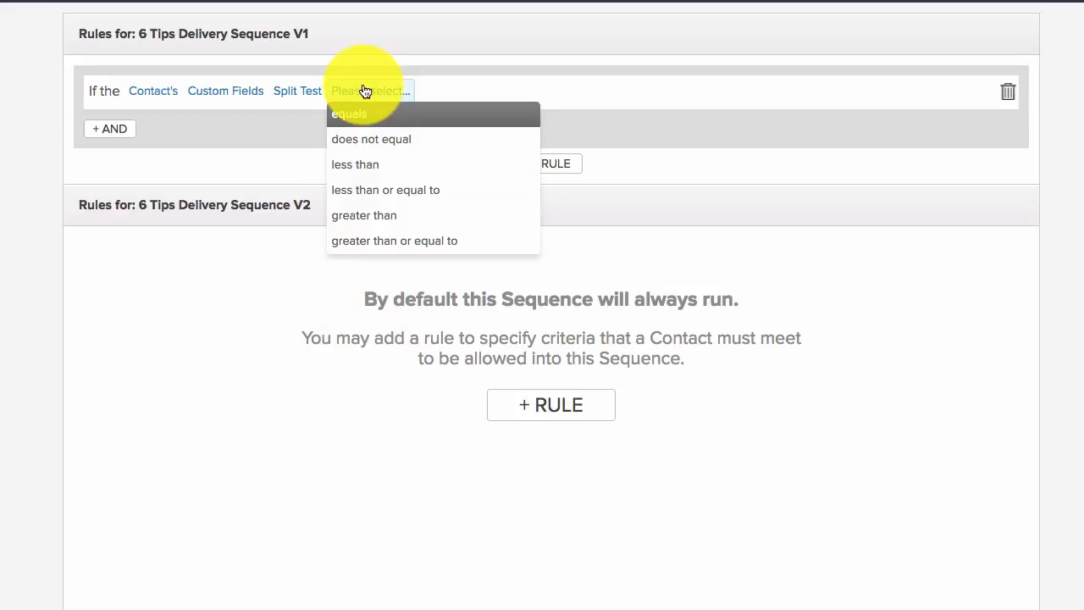
left_click(381, 111)
left_click(407, 92)
type("1")
key("Return")
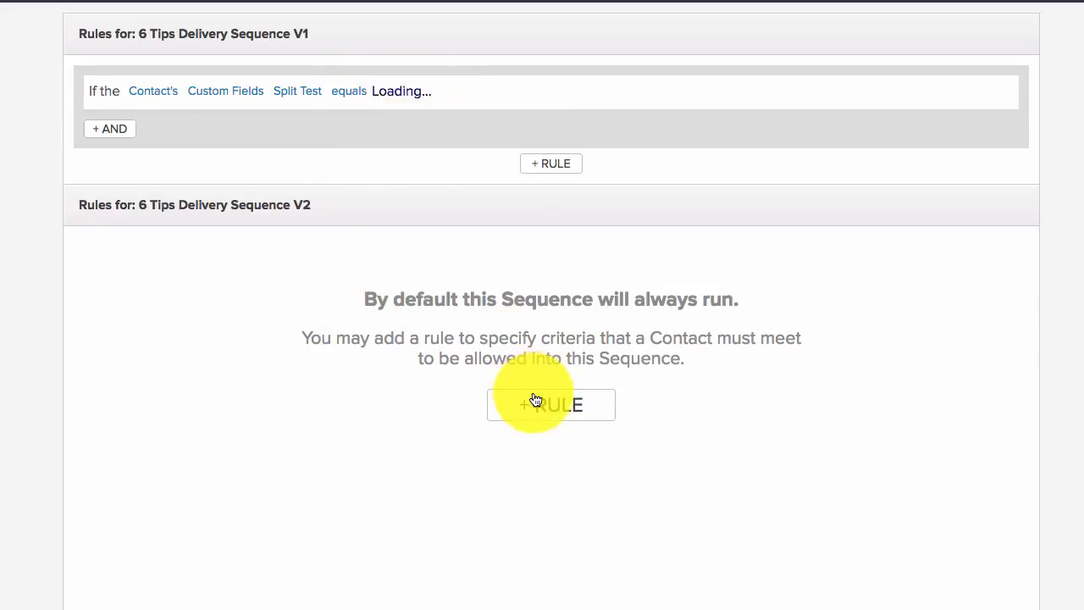
Add a rule for 6 Tips Delivery Sequence V2 requiring the contact's Split Test custom field to equal 2, and leave the decision rules.
left_click(533, 402)
left_click(193, 263)
left_click(208, 282)
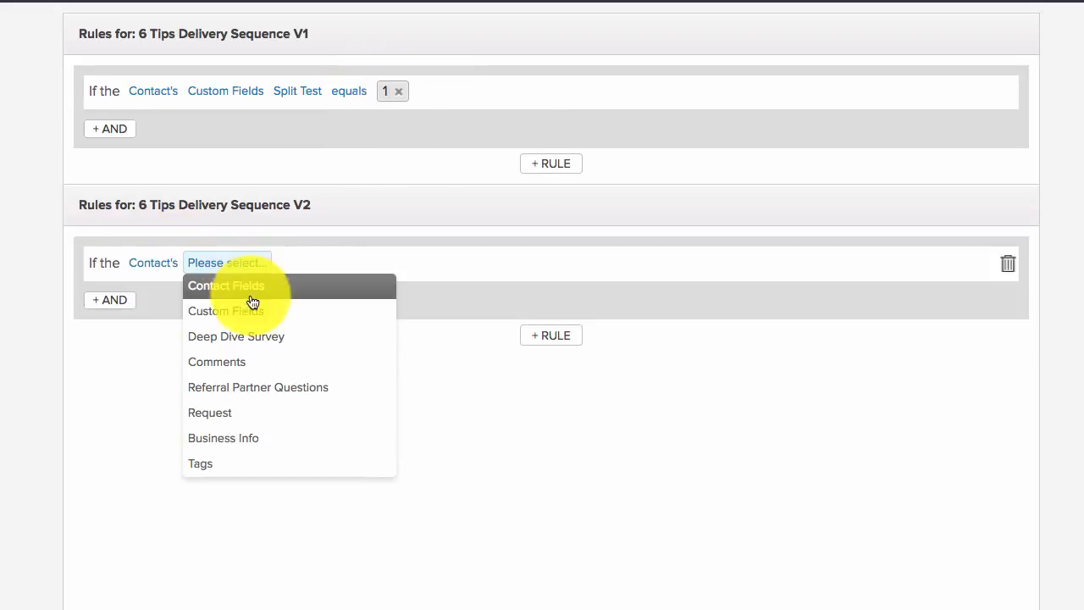
left_click(269, 315)
scroll(339, 438, "down", 2)
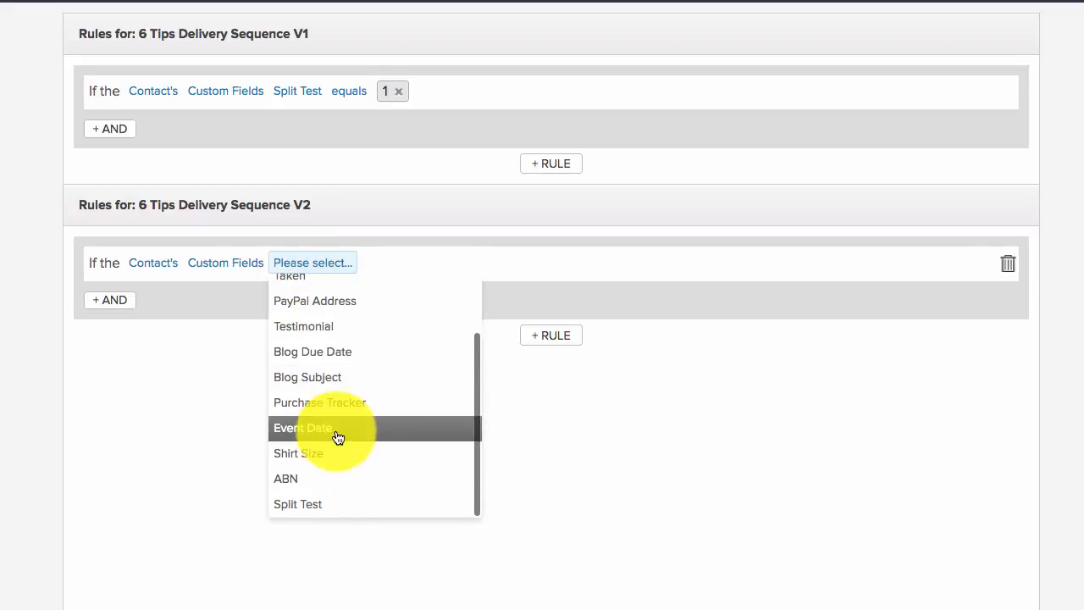
left_click(345, 506)
left_click(353, 277)
left_click(374, 284)
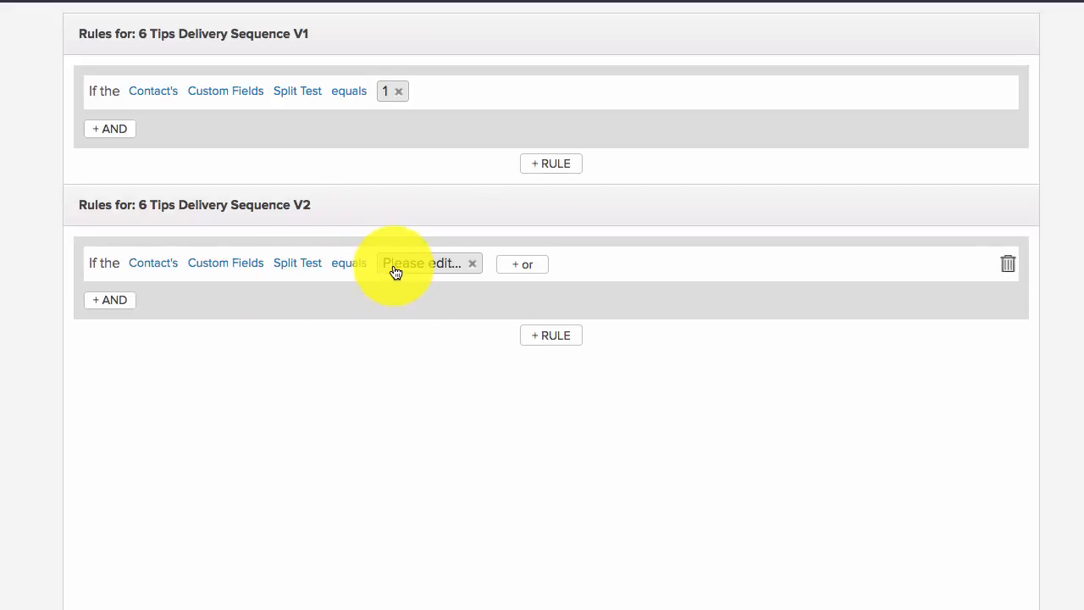
left_click(393, 266)
type("2")
key("Return")
left_click(17, 60)
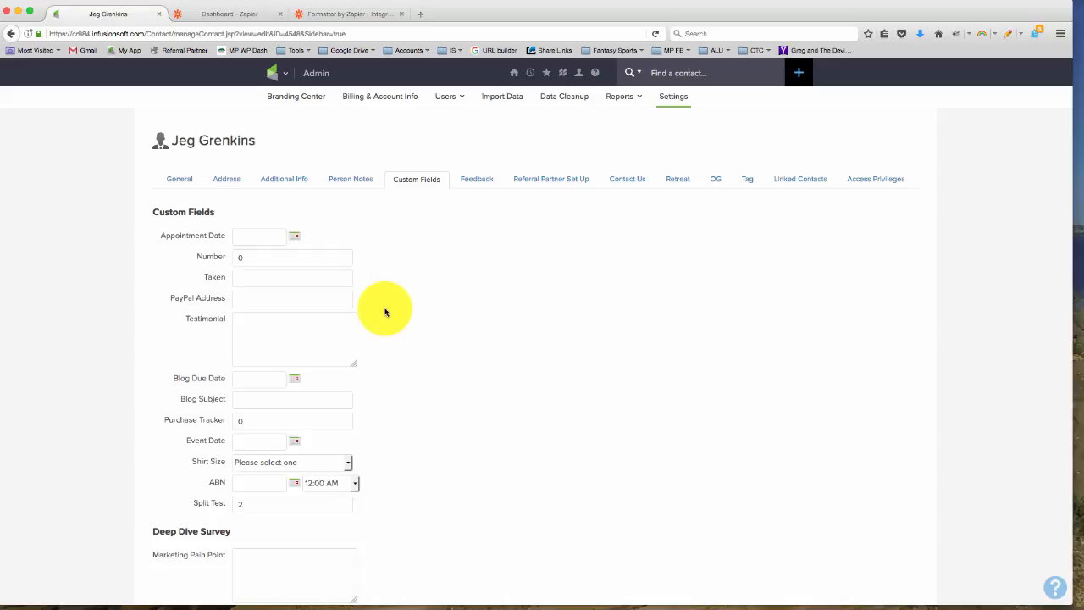
Switch from the Infusionsoft contact record to the Zapier dashboard to view the list of Zaps.
left_click(220, 19)
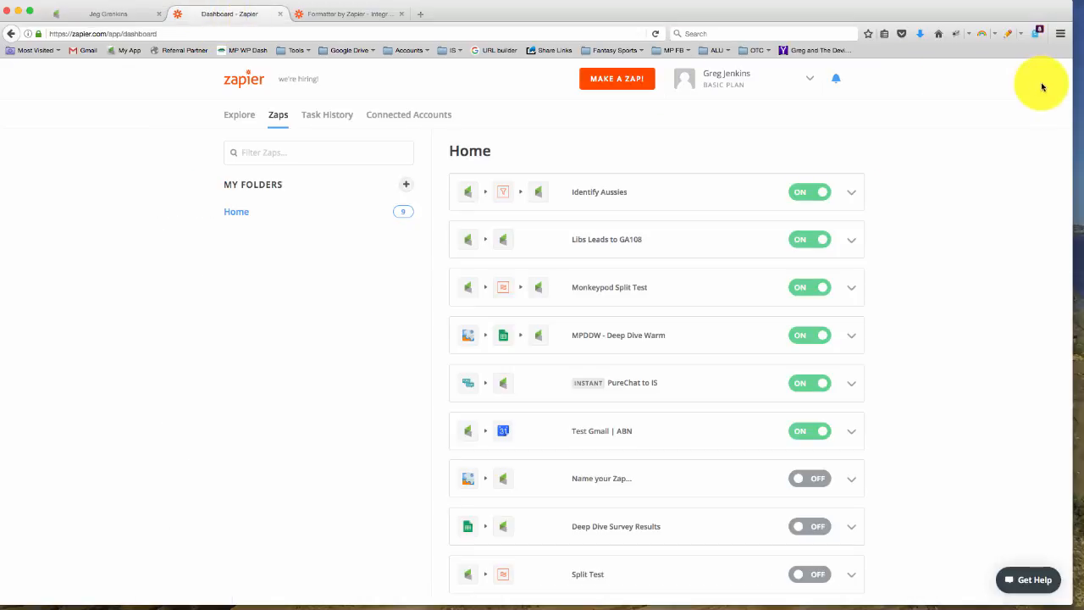